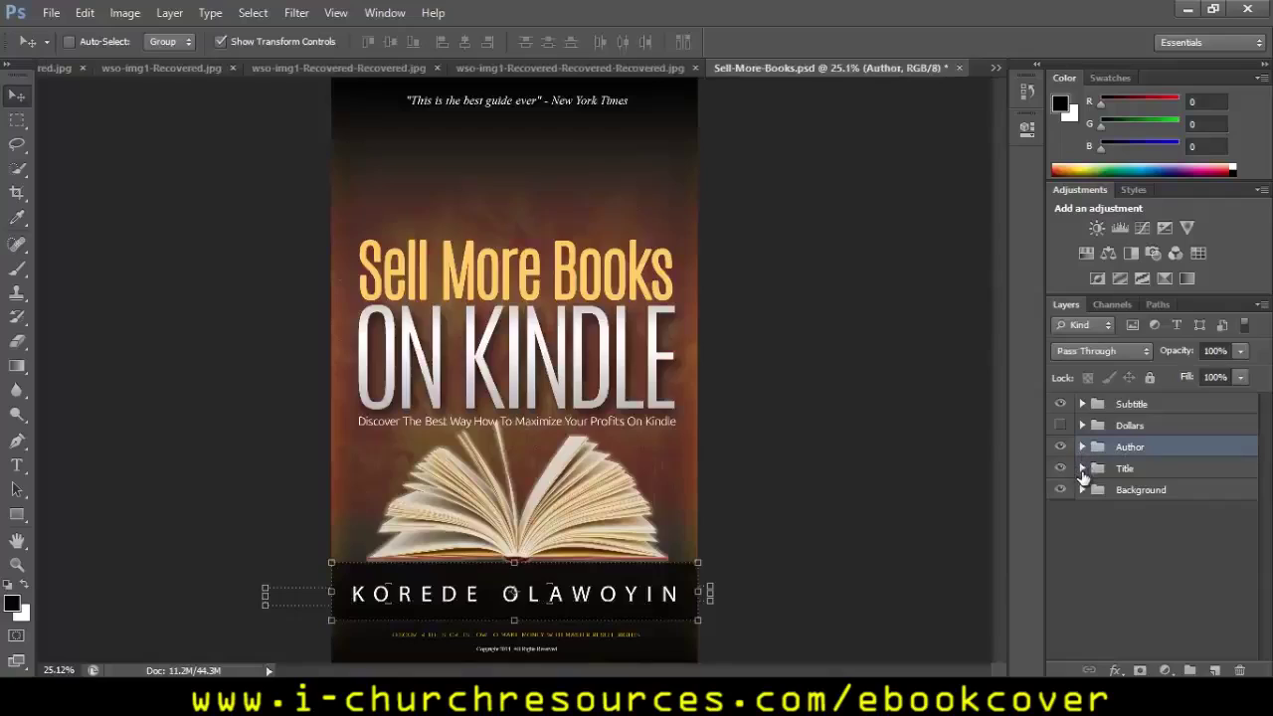
- Change the on Kindle layer's text from ON KINDLE to COVER, accepting the font substitution
{"action": "left_click", "coordinate": [1083, 468]}
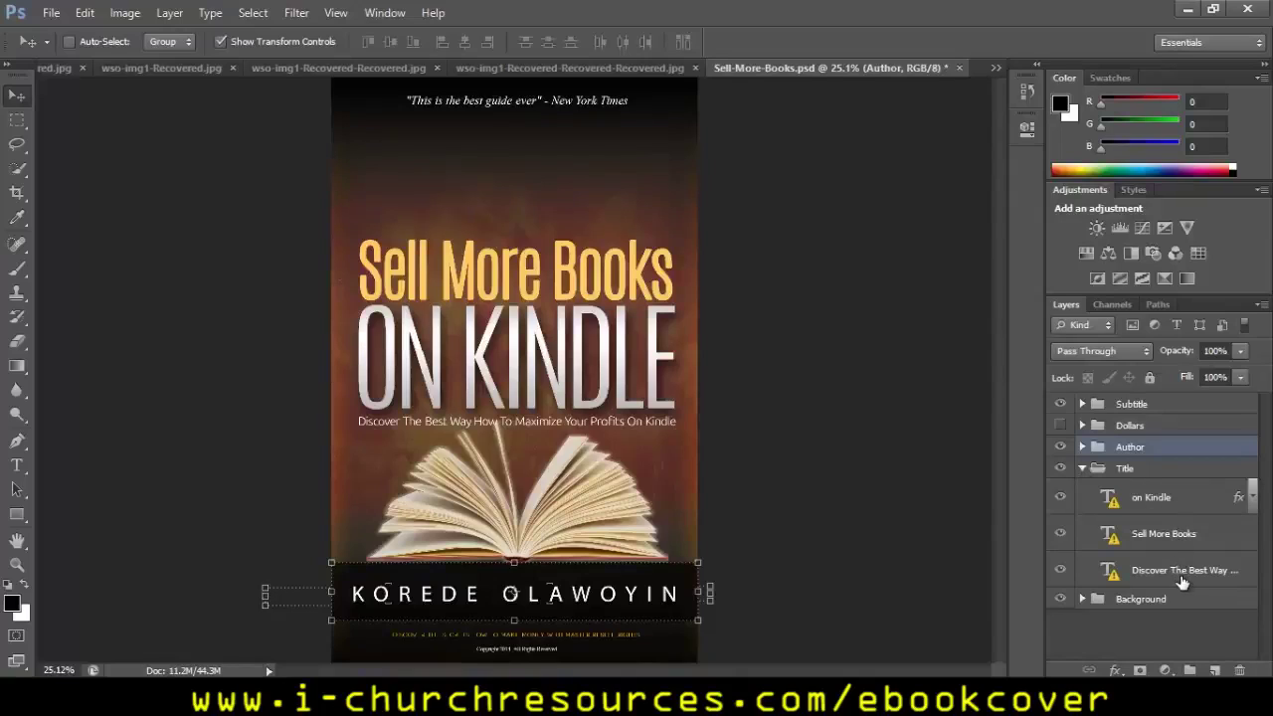
{"action": "left_click", "coordinate": [1153, 499]}
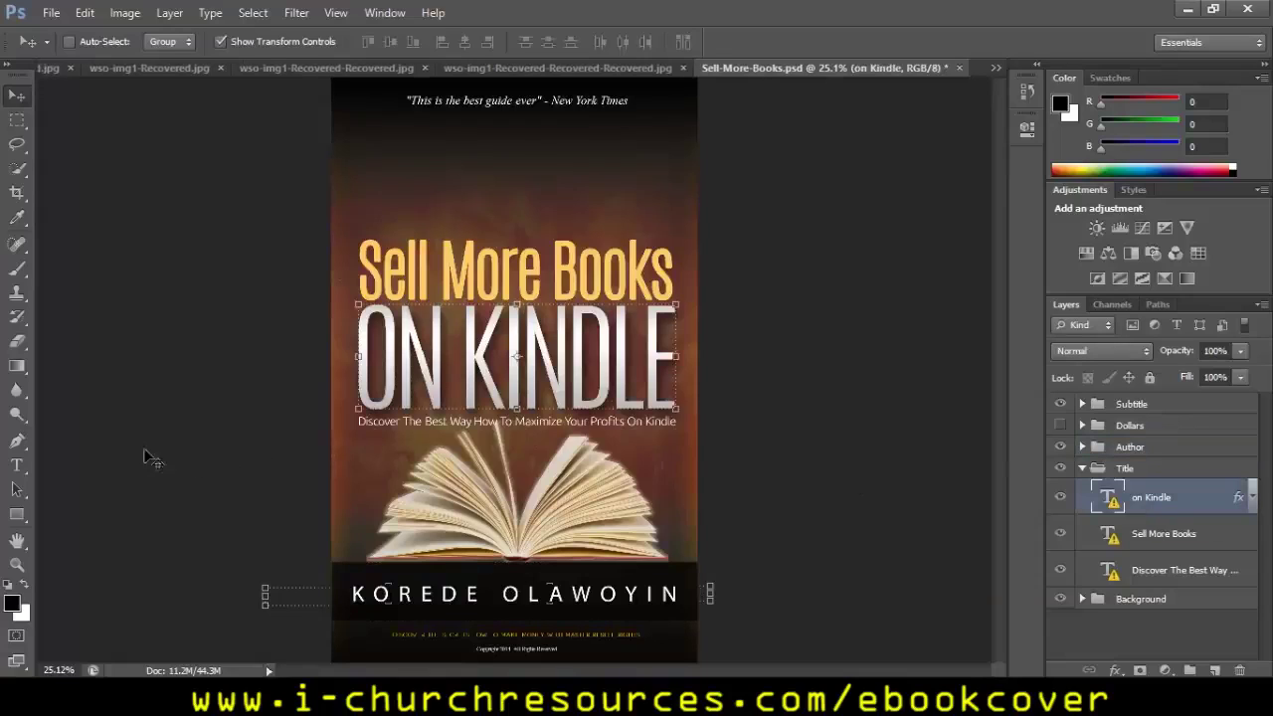
{"action": "left_click", "coordinate": [17, 465]}
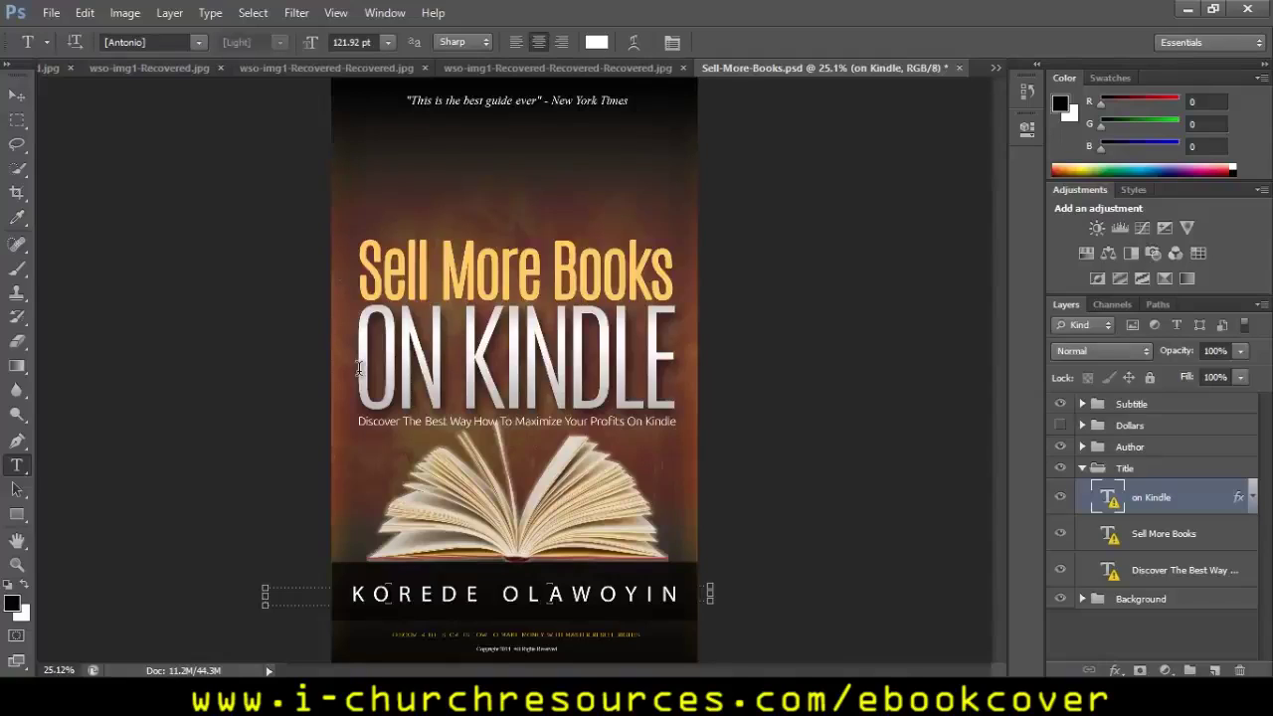
{"action": "left_click", "coordinate": [359, 370]}
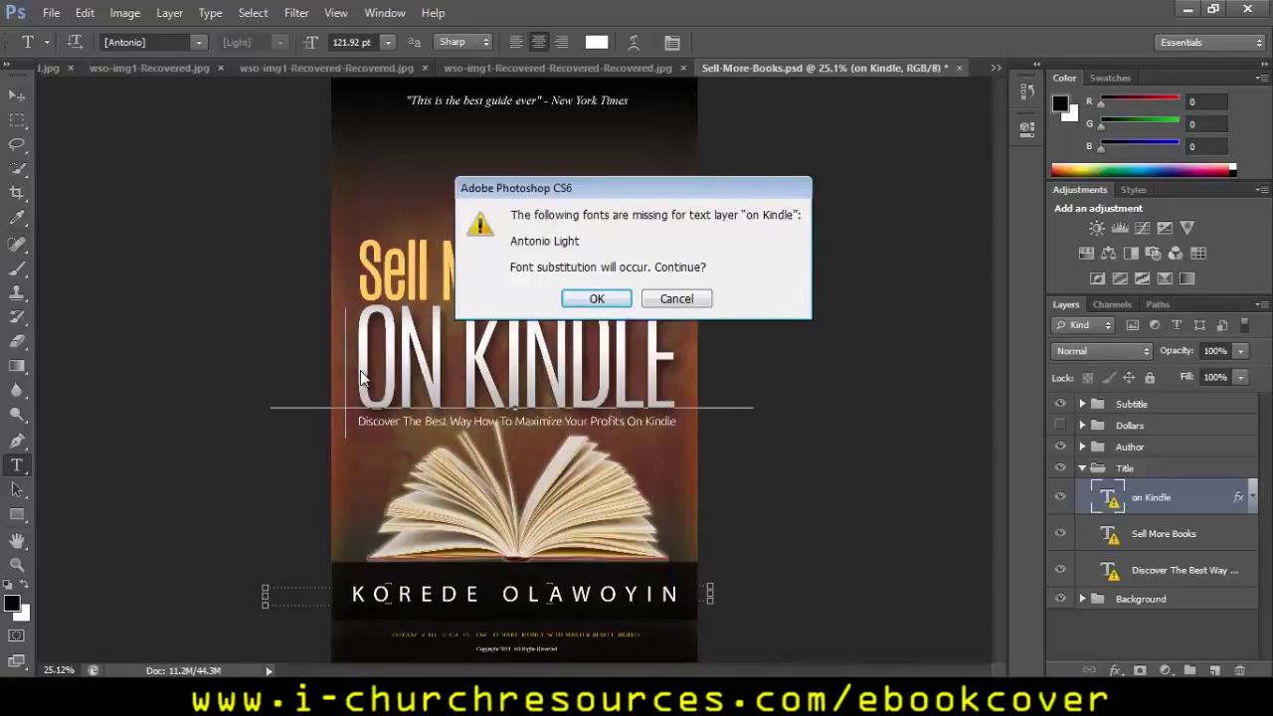
{"action": "left_click", "coordinate": [579, 298]}
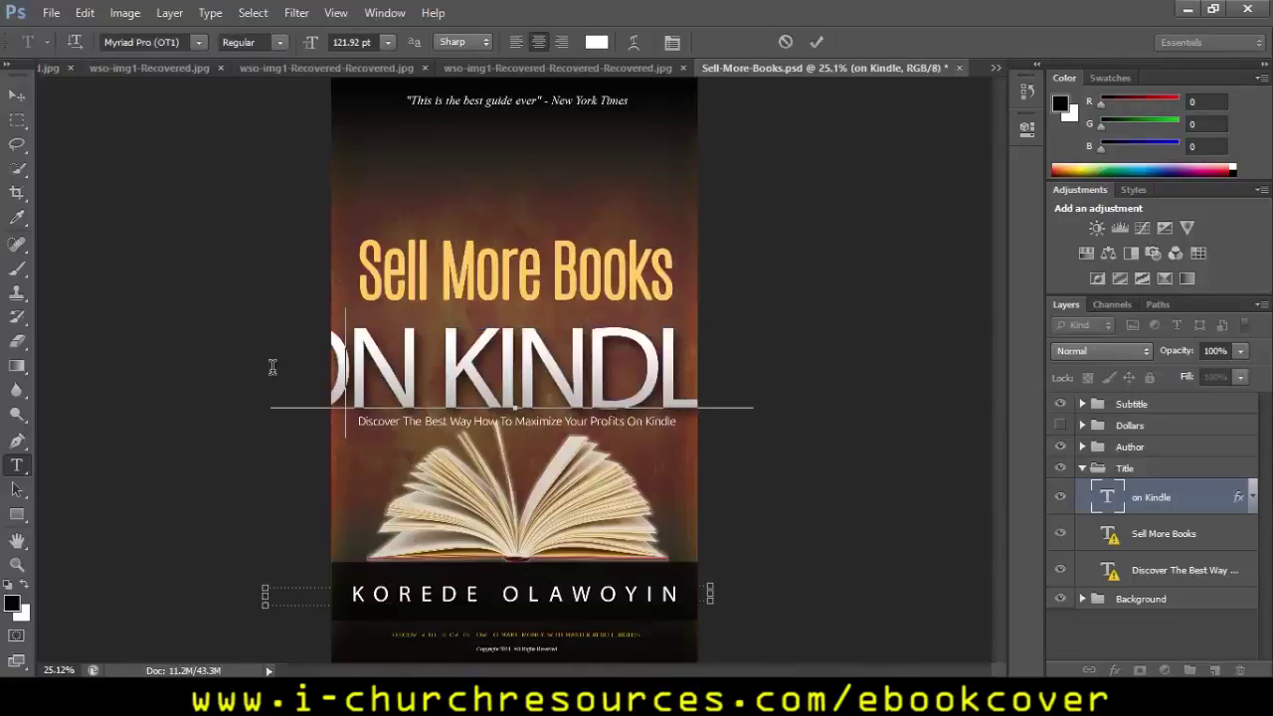
{"action": "left_click_drag", "start_coordinate": [271, 365], "coordinate": [781, 365]}
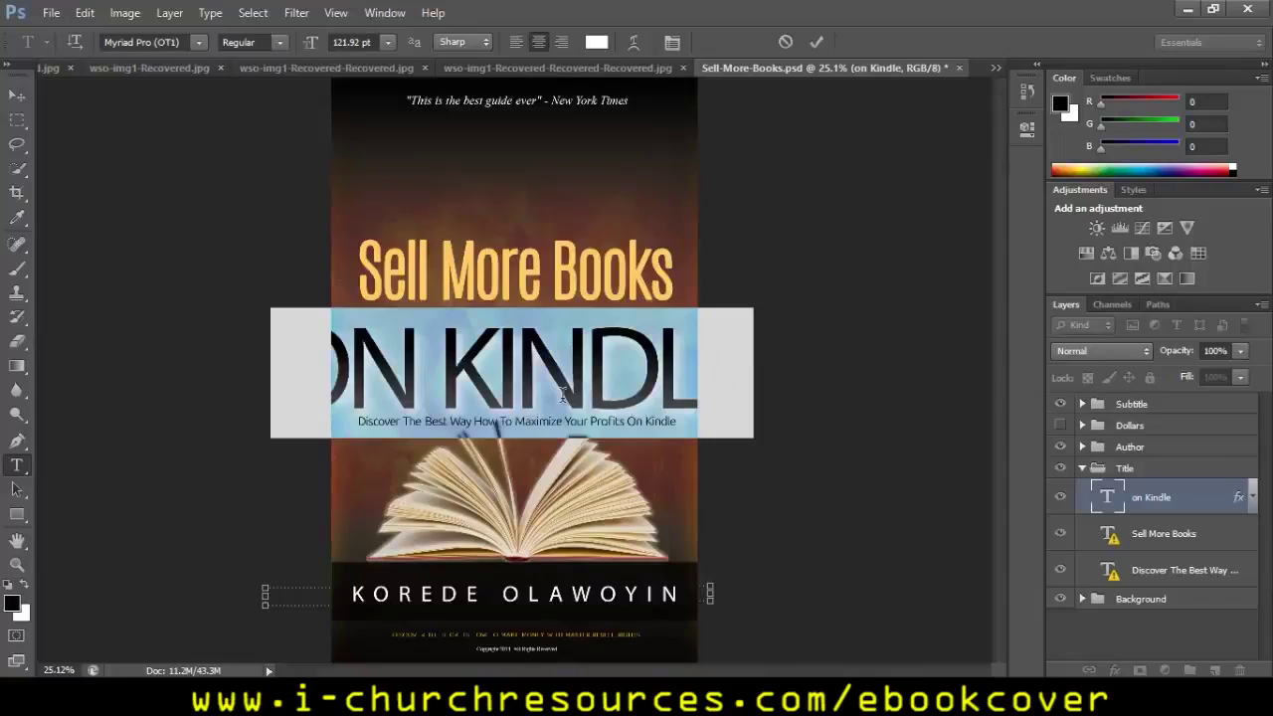
{"action": "type", "text": "COVER"}
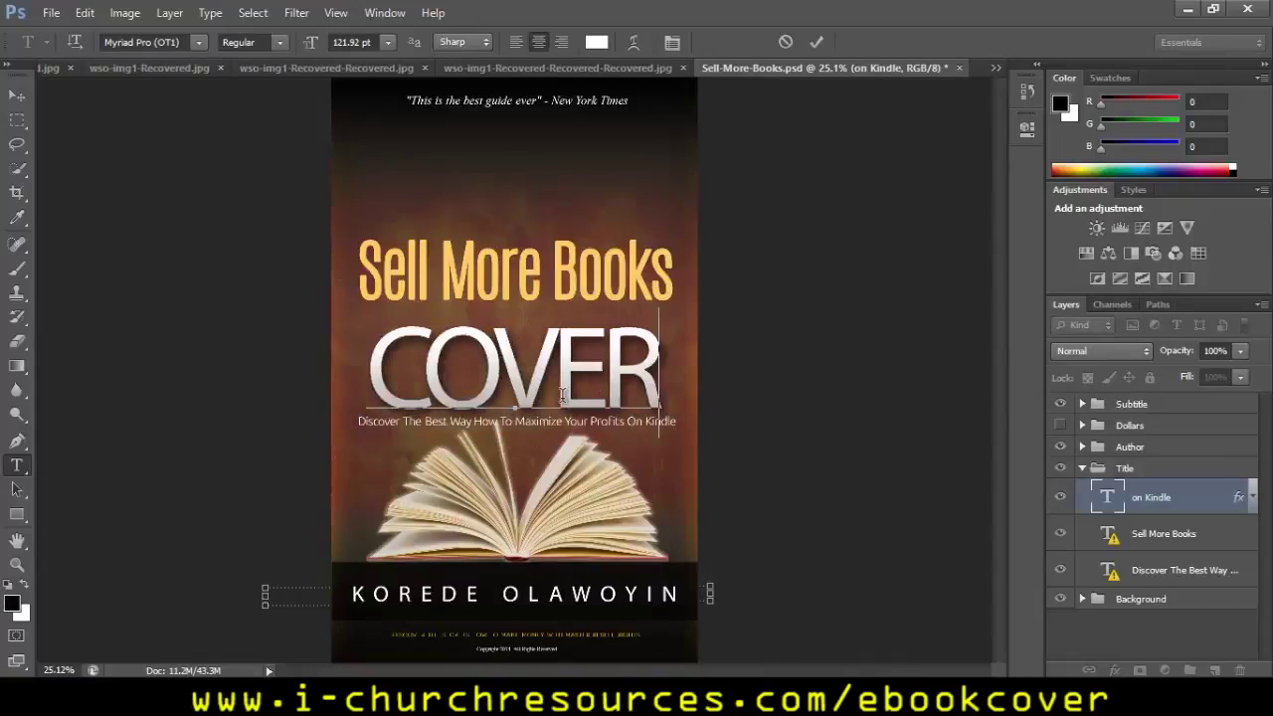
{"action": "left_click", "coordinate": [16, 97]}
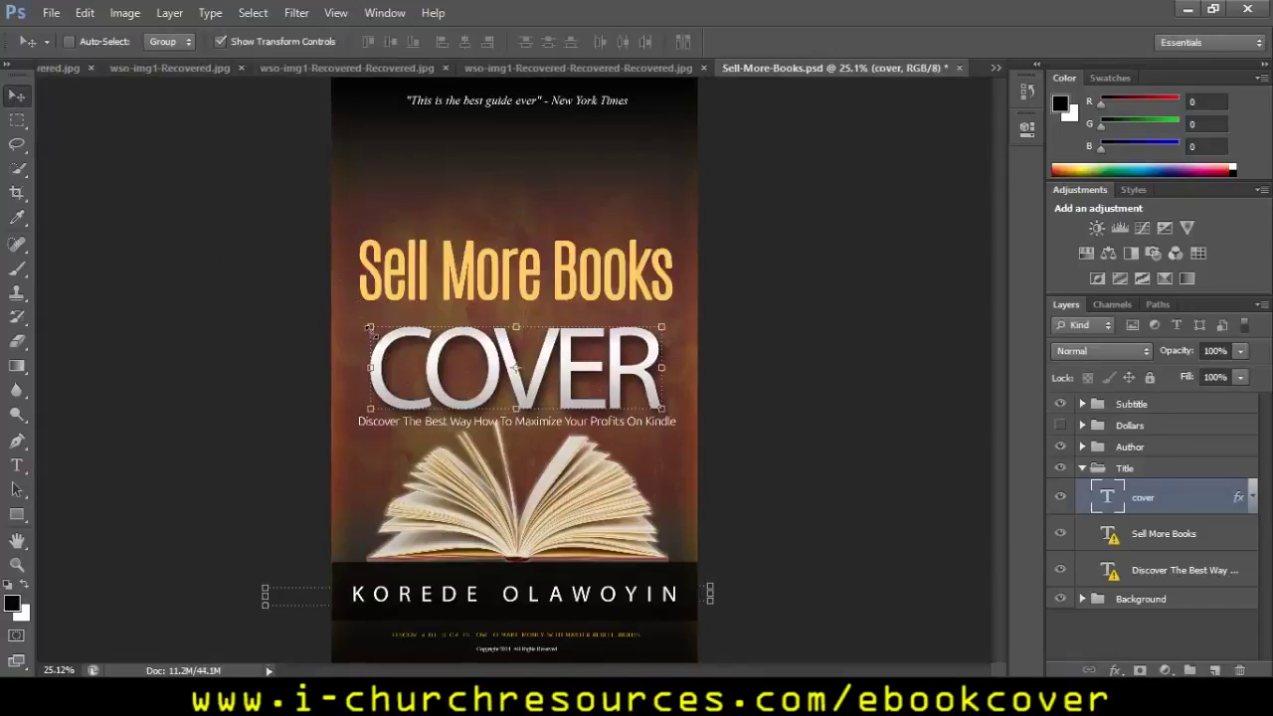
- Scale the COVER title up to about 109% and nudge it slightly right
{"action": "left_click_drag", "start_coordinate": [369, 329], "coordinate": [346, 306]}
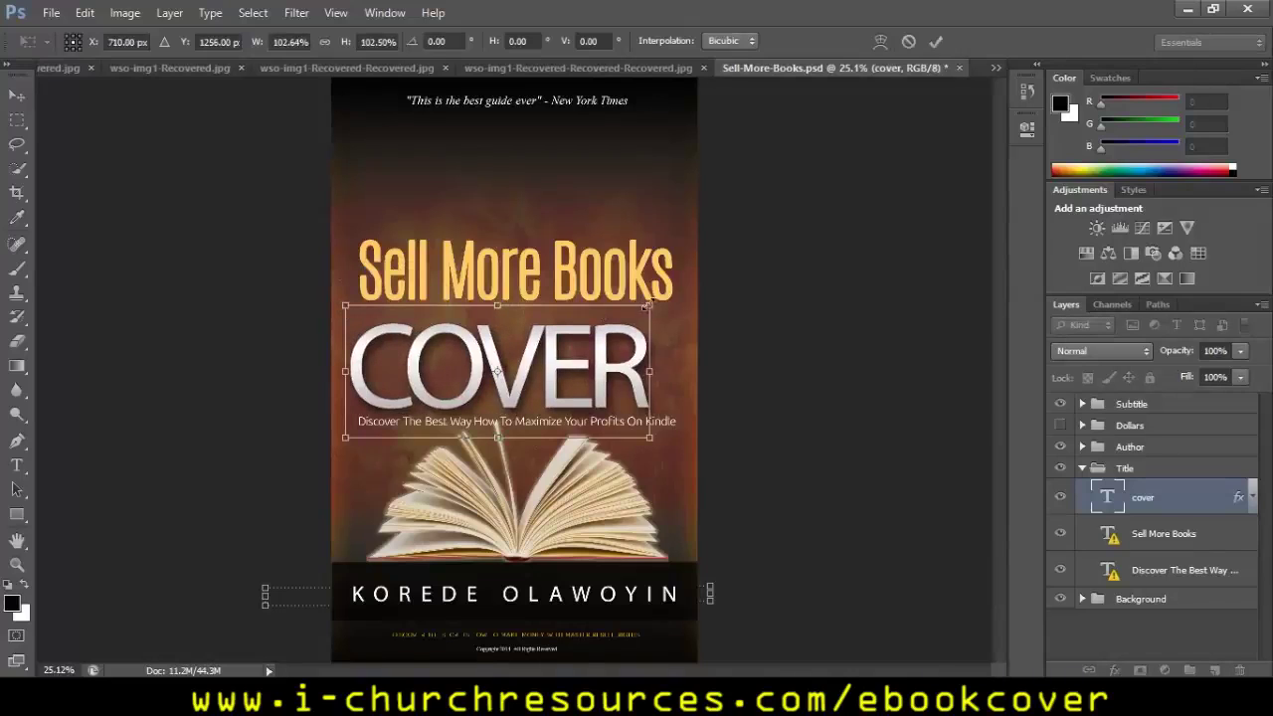
{"action": "left_click_drag", "start_coordinate": [660, 299], "coordinate": [677, 294]}
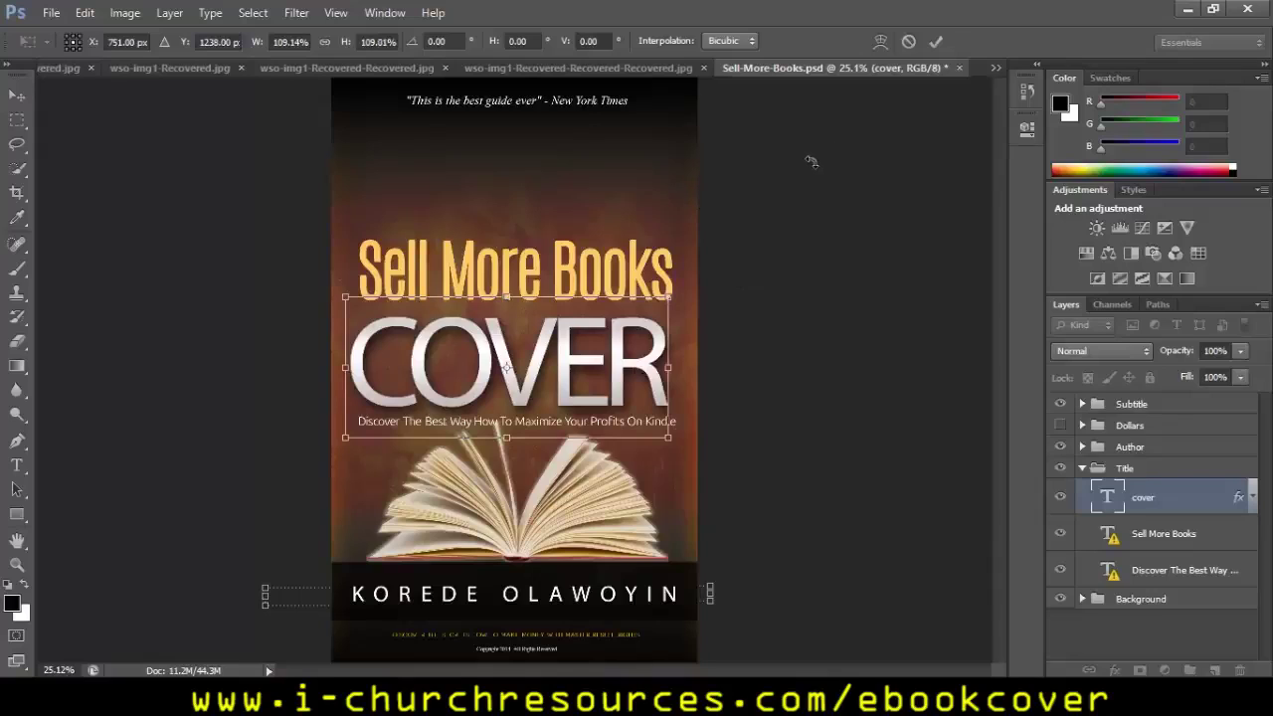
{"action": "left_click", "coordinate": [939, 43]}
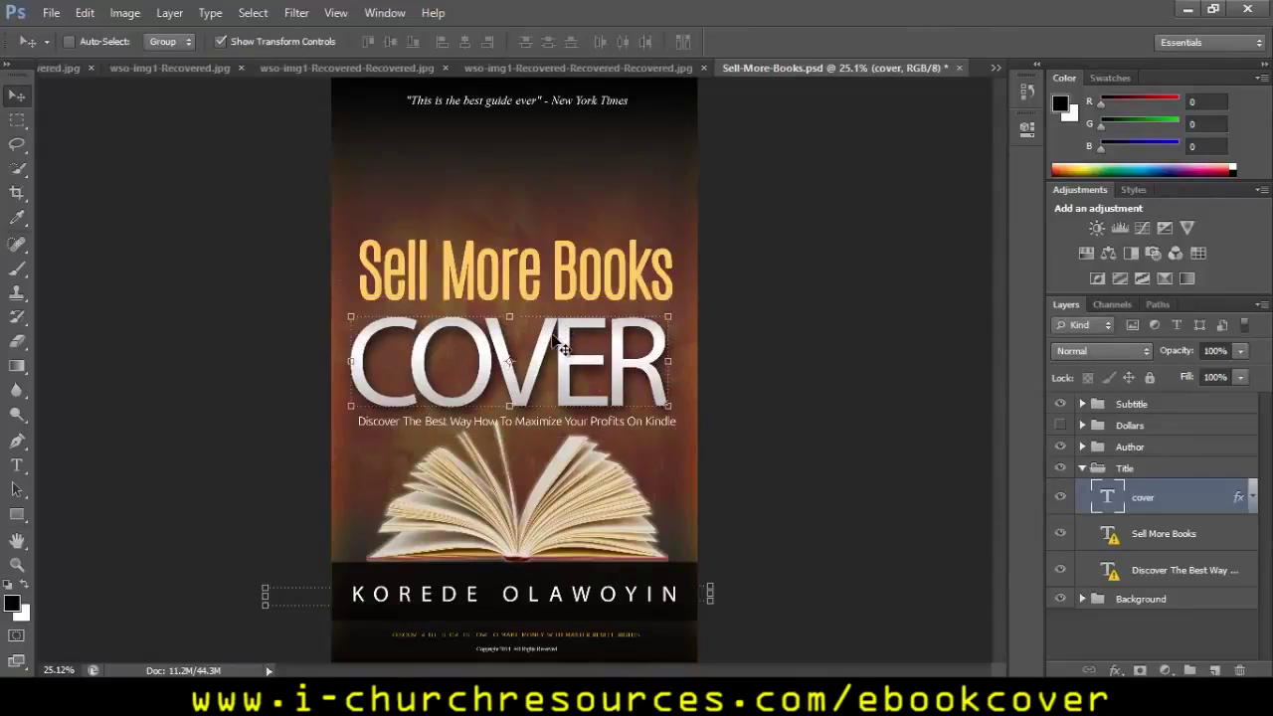
{"action": "left_click_drag", "start_coordinate": [553, 335], "coordinate": [557, 342]}
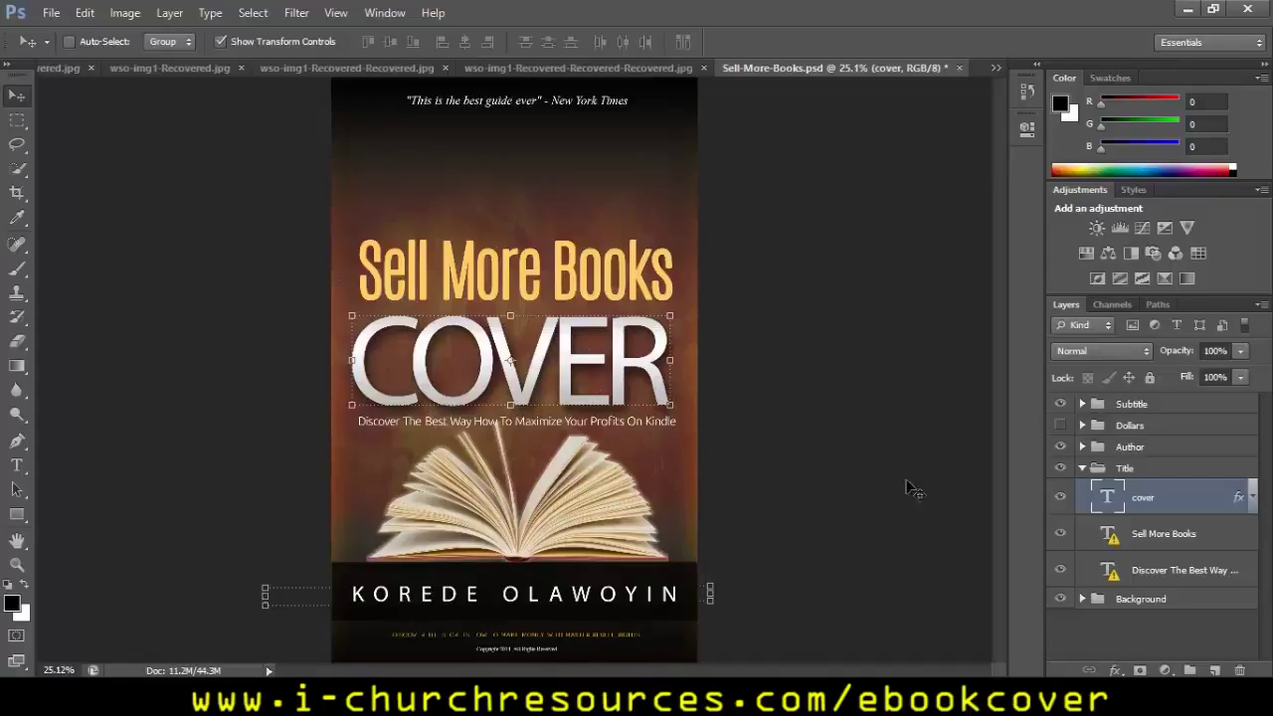
- Retype the Sell More Books line as 'Awesome Book'
{"action": "left_click", "coordinate": [1157, 543]}
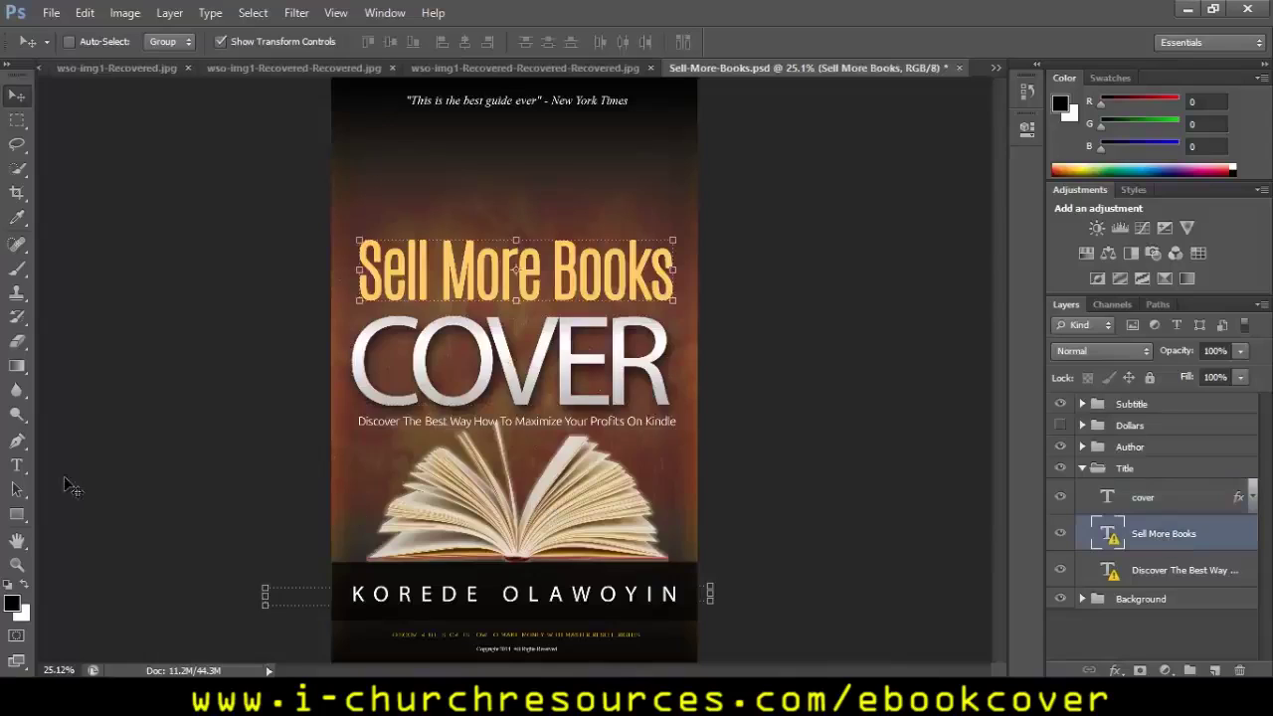
{"action": "left_click", "coordinate": [16, 464]}
{"action": "left_click_drag", "start_coordinate": [358, 271], "coordinate": [684, 255]}
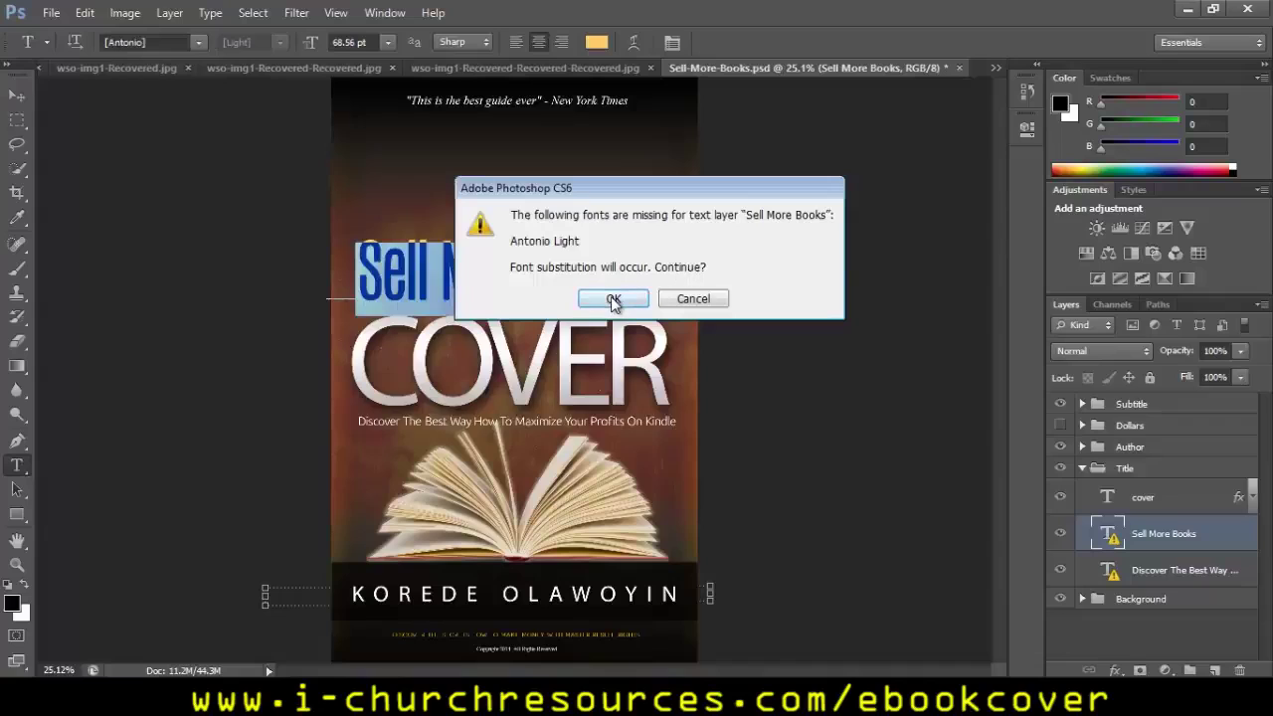
{"action": "left_click", "coordinate": [606, 298]}
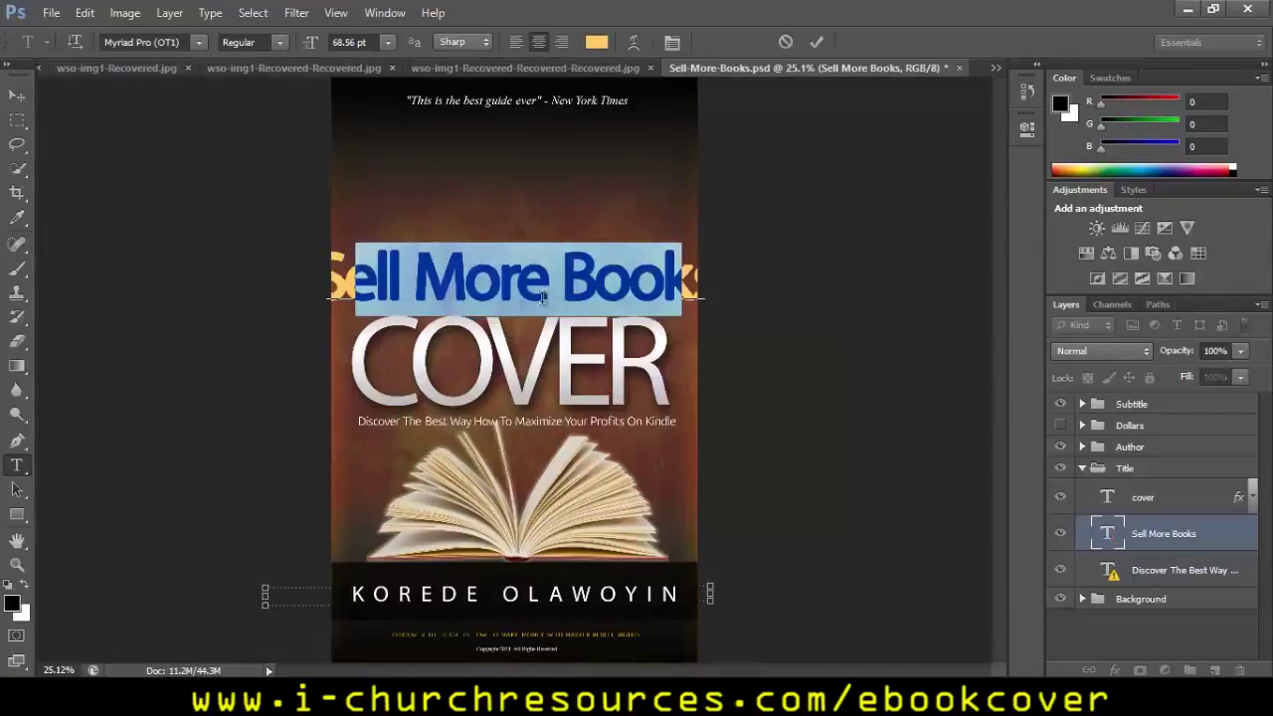
{"action": "left_click", "coordinate": [321, 283]}
{"action": "left_click_drag", "start_coordinate": [318, 281], "coordinate": [740, 269]}
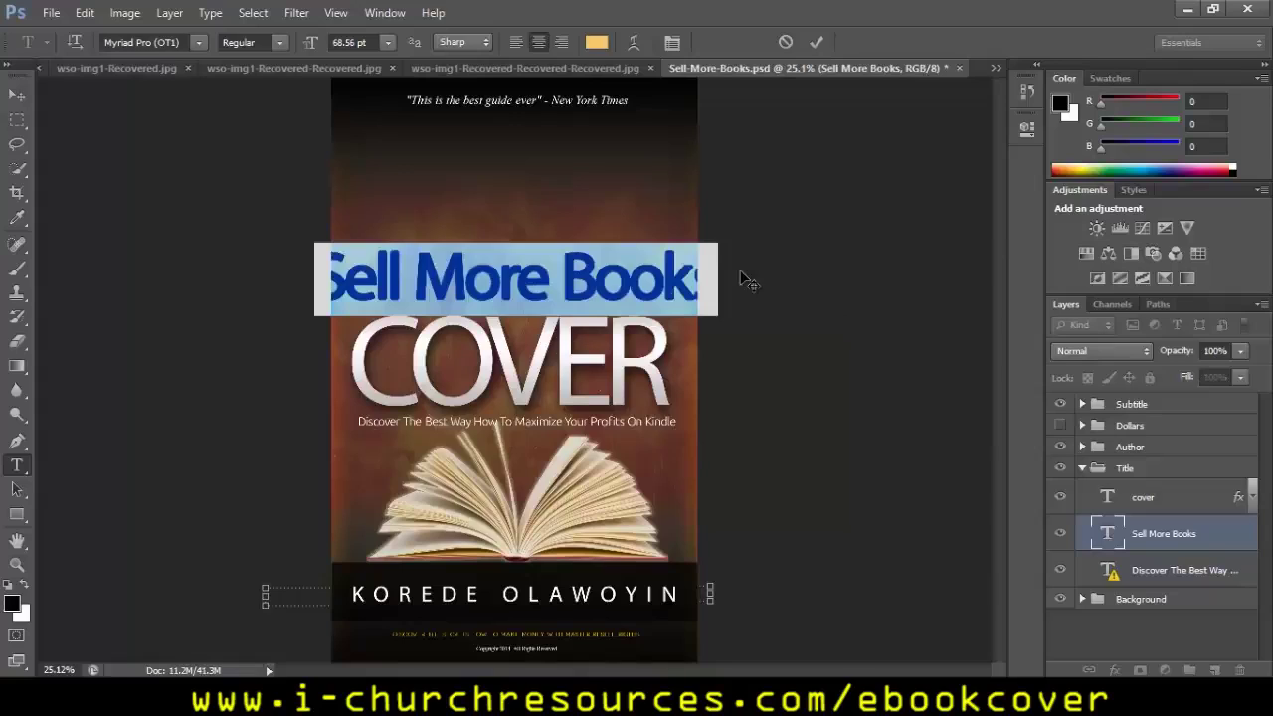
{"action": "type", "text": "A"}
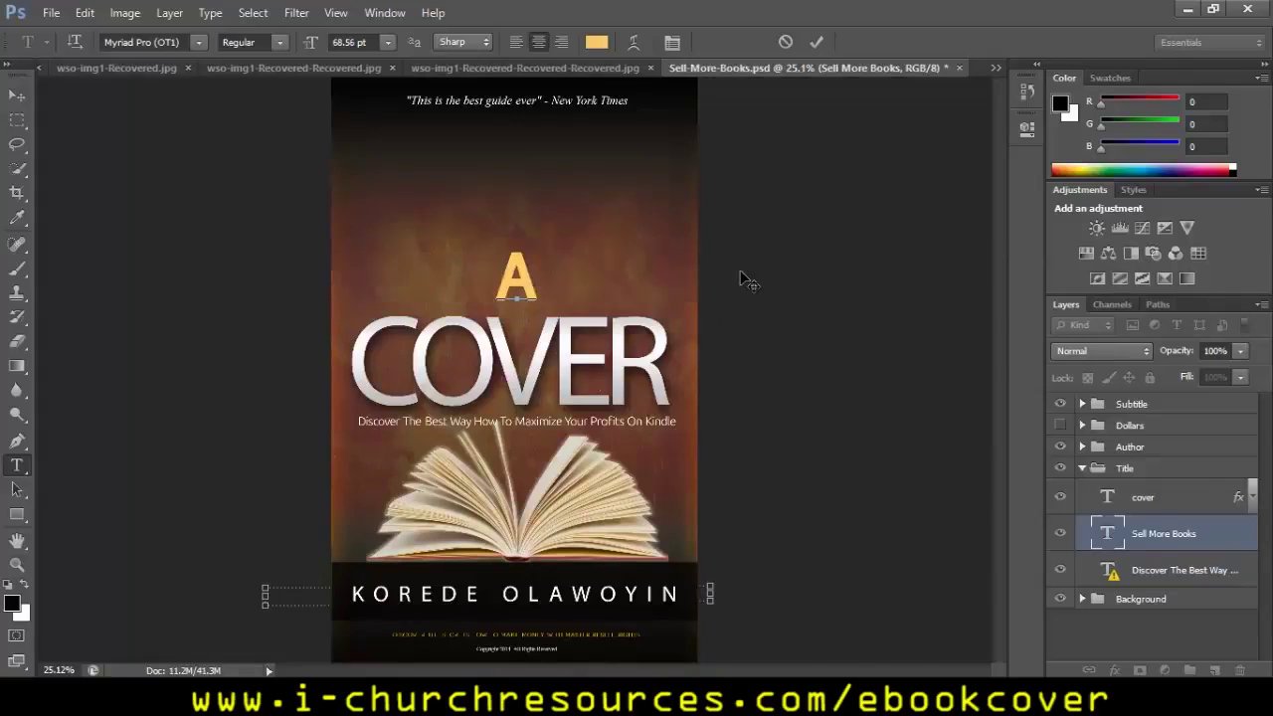
{"action": "type", "text": "wesome Book"}
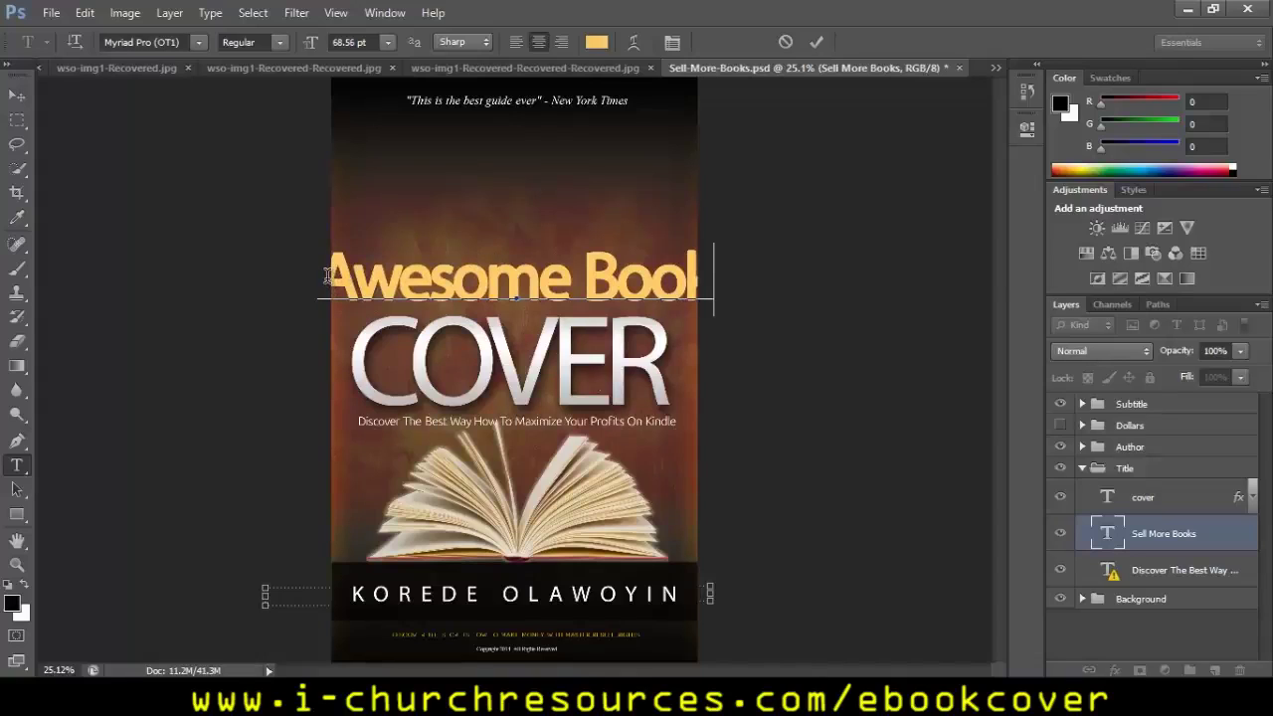
- Set the Awesome Book text to Eurostile LT Condensed Regular and commit it
{"action": "left_click_drag", "start_coordinate": [325, 276], "coordinate": [732, 280]}
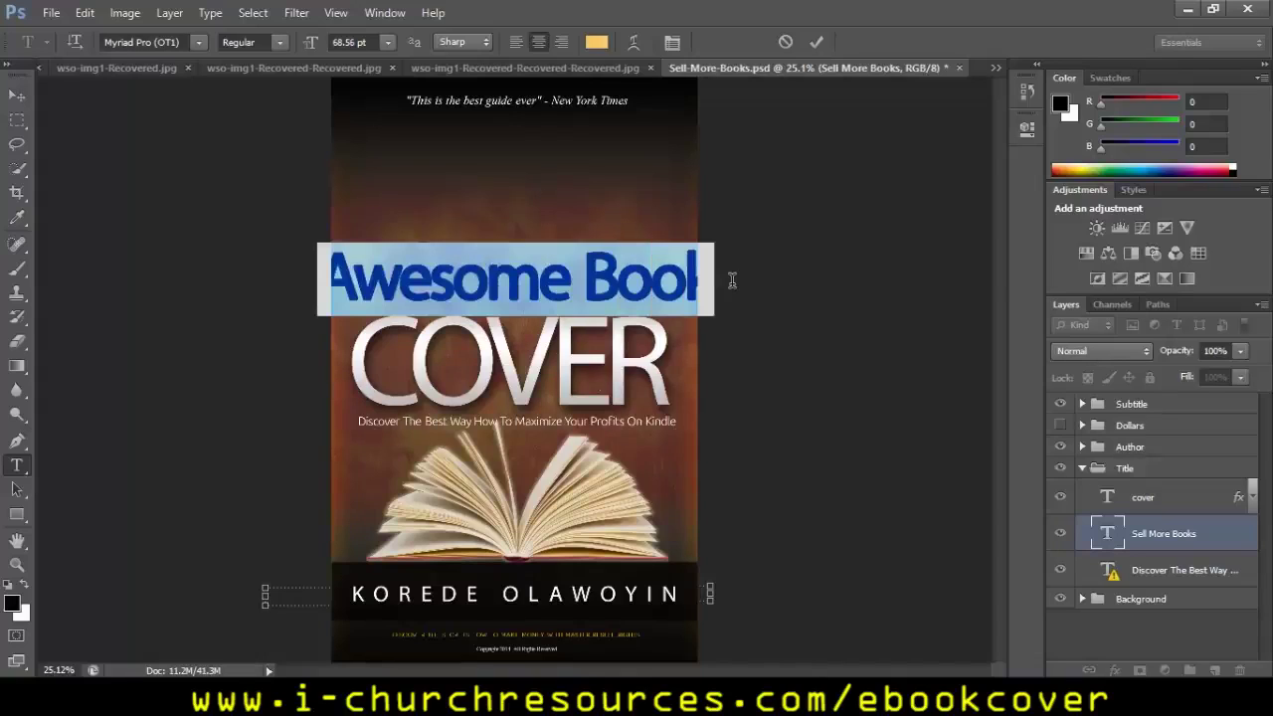
{"action": "left_click", "coordinate": [199, 42]}
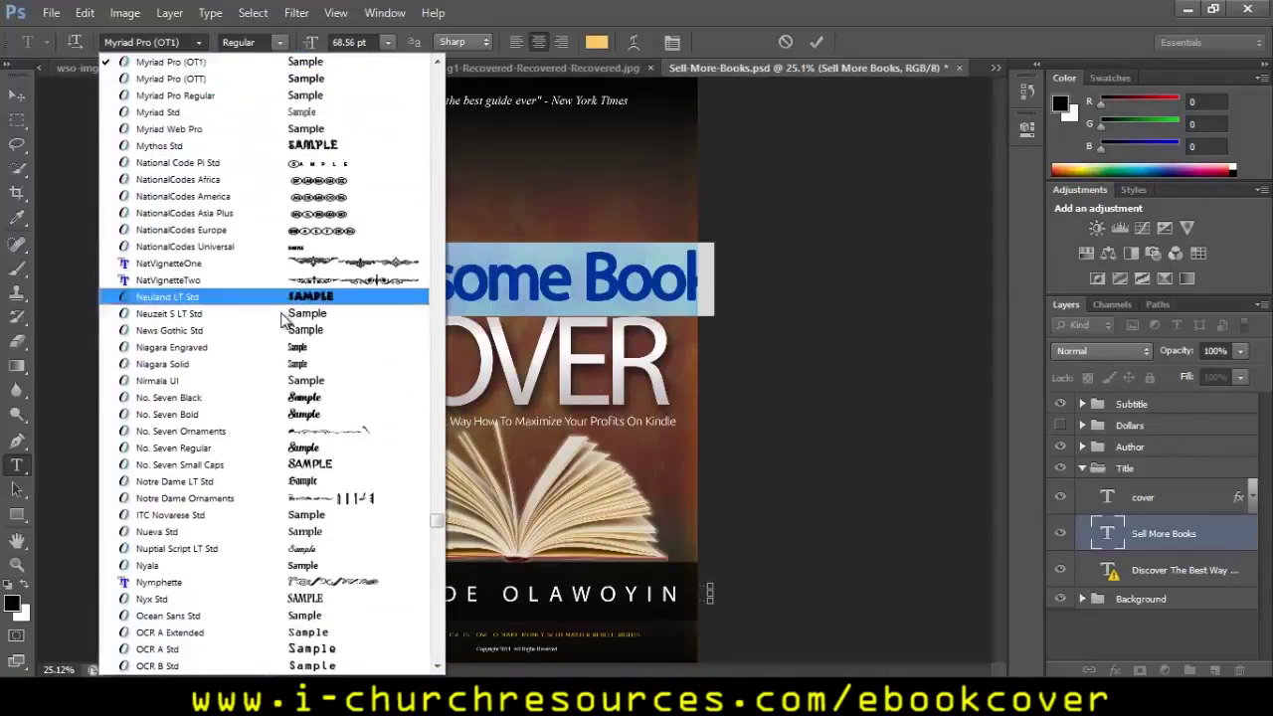
{"action": "left_click_drag", "start_coordinate": [435, 520], "coordinate": [418, 383]}
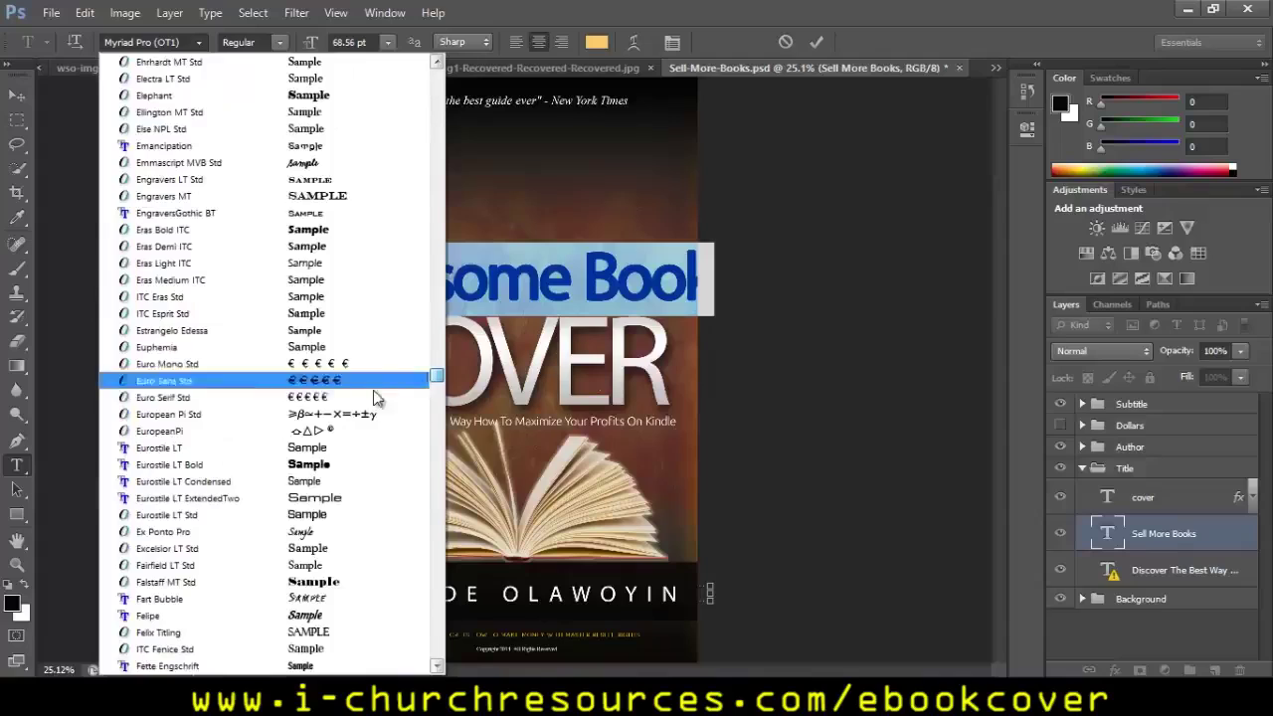
{"action": "left_click", "coordinate": [308, 483]}
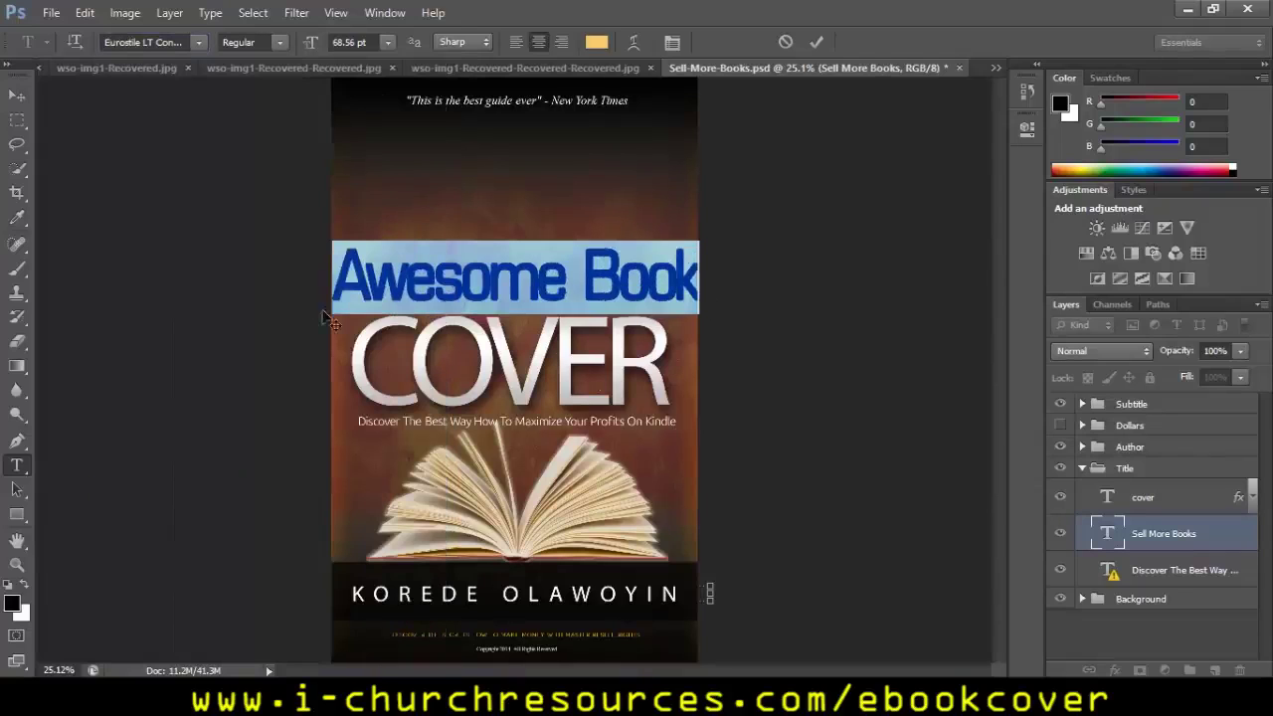
{"action": "left_click", "coordinate": [276, 46]}
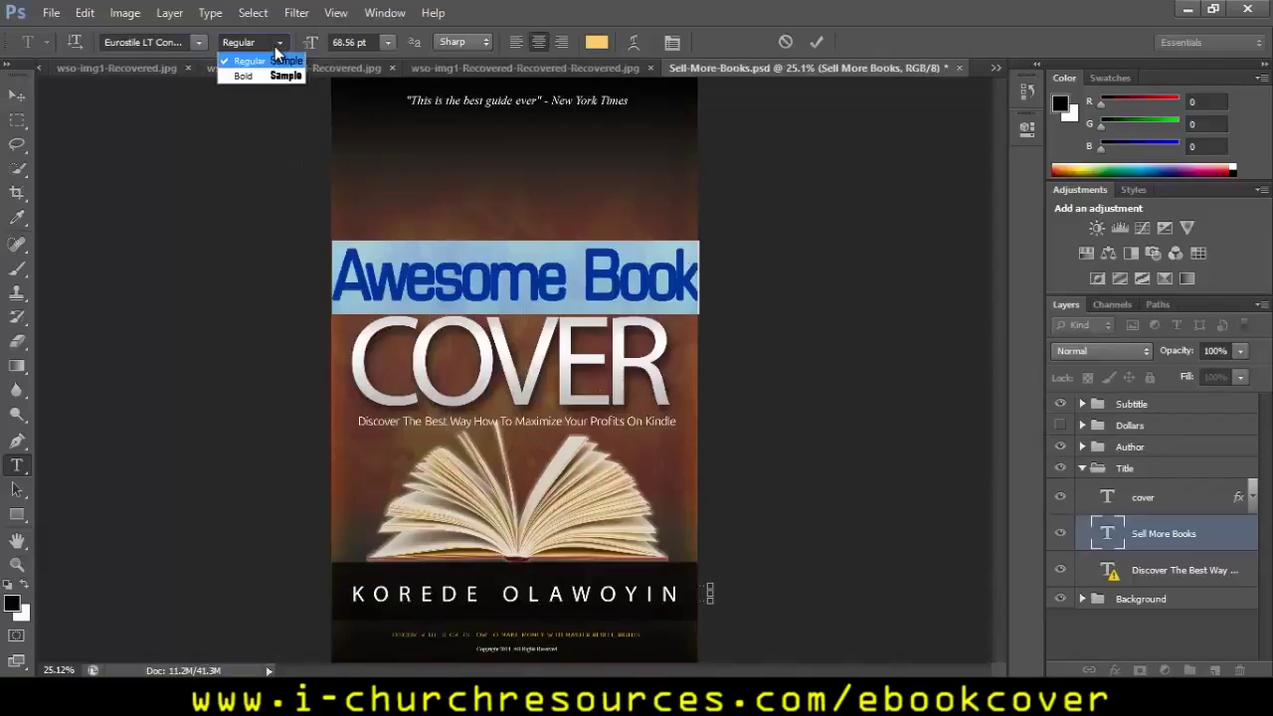
{"action": "left_click", "coordinate": [818, 48]}
{"action": "left_click", "coordinate": [818, 46]}
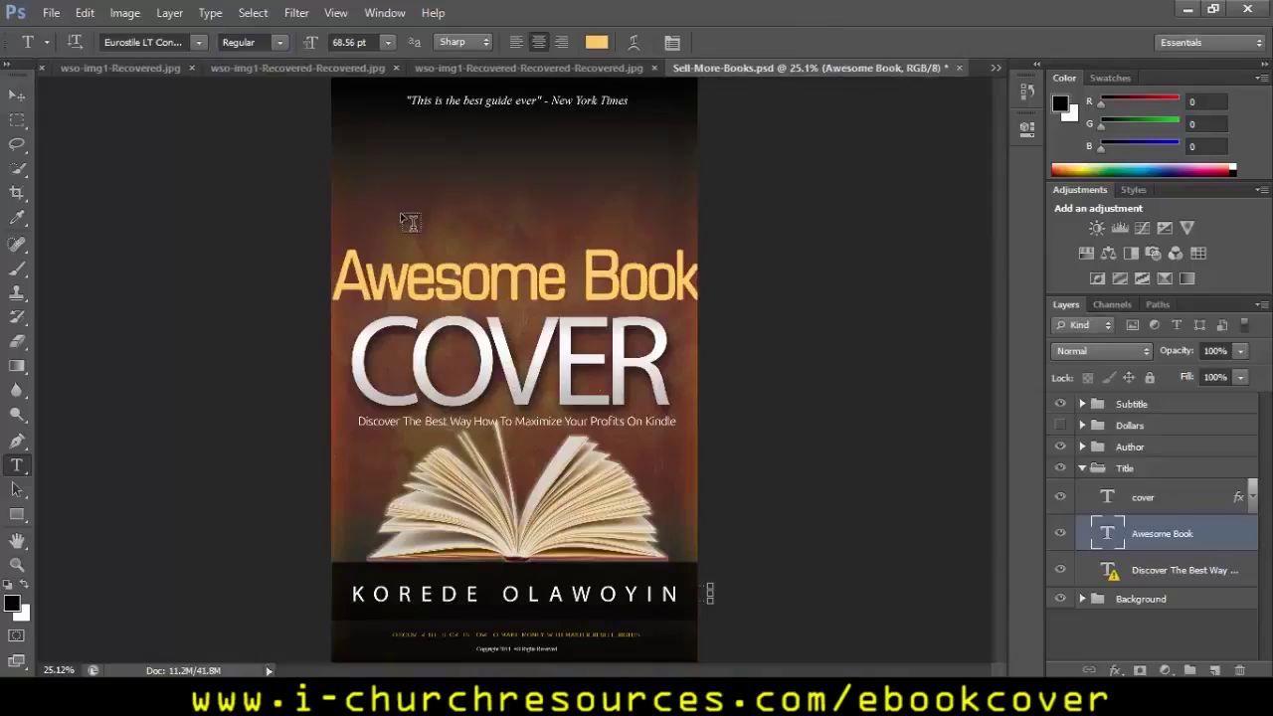
- Free Transform the Awesome Book line smaller and centre it just above COVER
{"action": "left_click", "coordinate": [18, 97]}
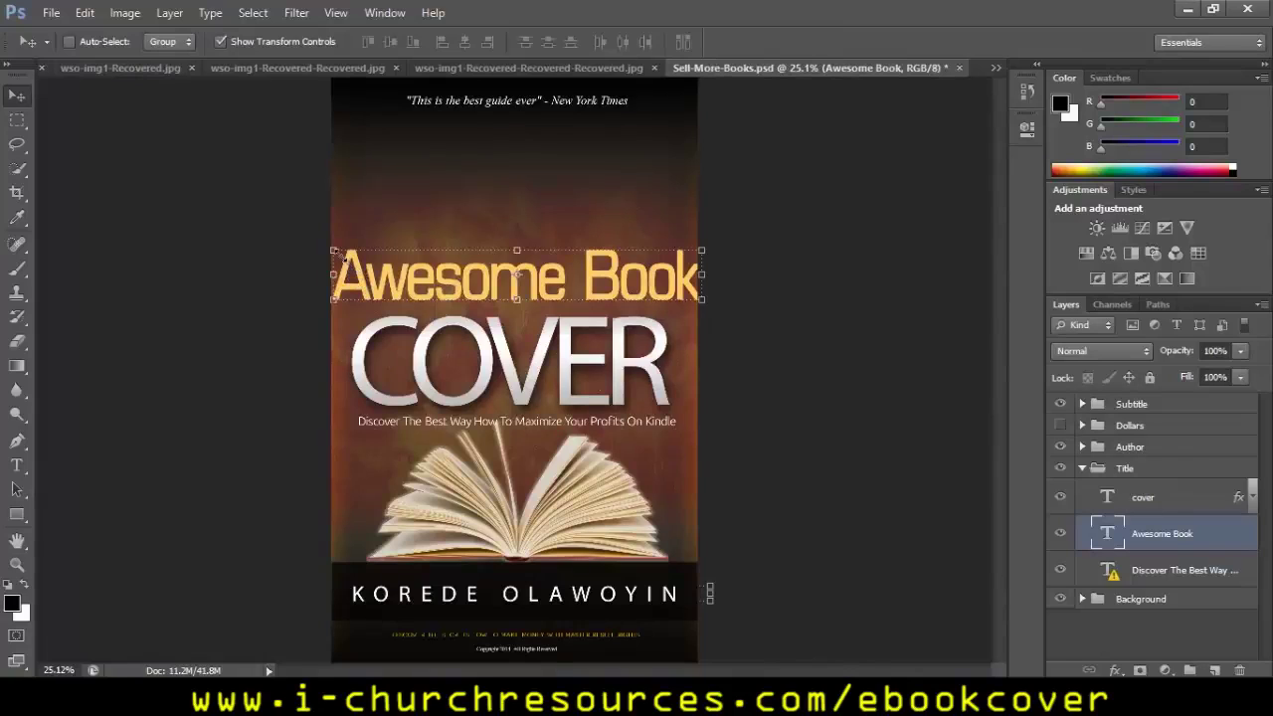
{"action": "left_click_drag", "start_coordinate": [338, 256], "coordinate": [354, 265]}
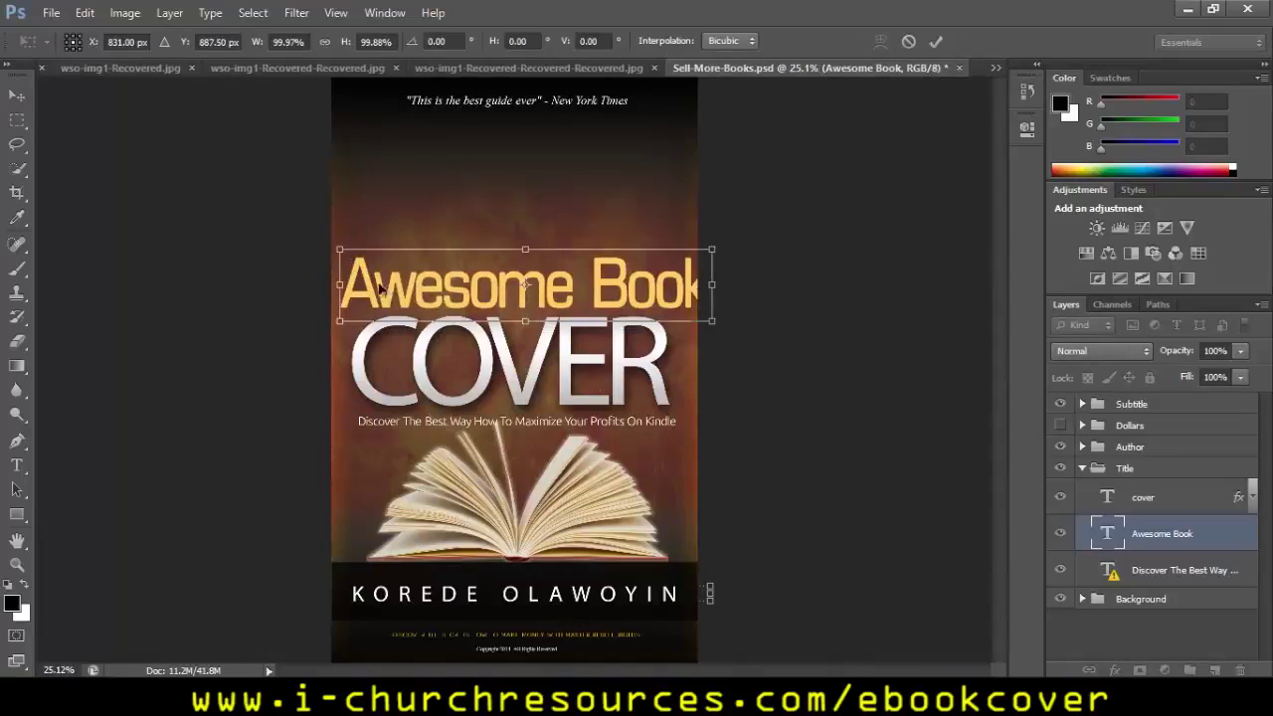
{"action": "left_click_drag", "start_coordinate": [339, 250], "coordinate": [385, 280]}
{"action": "left_click", "coordinate": [940, 47]}
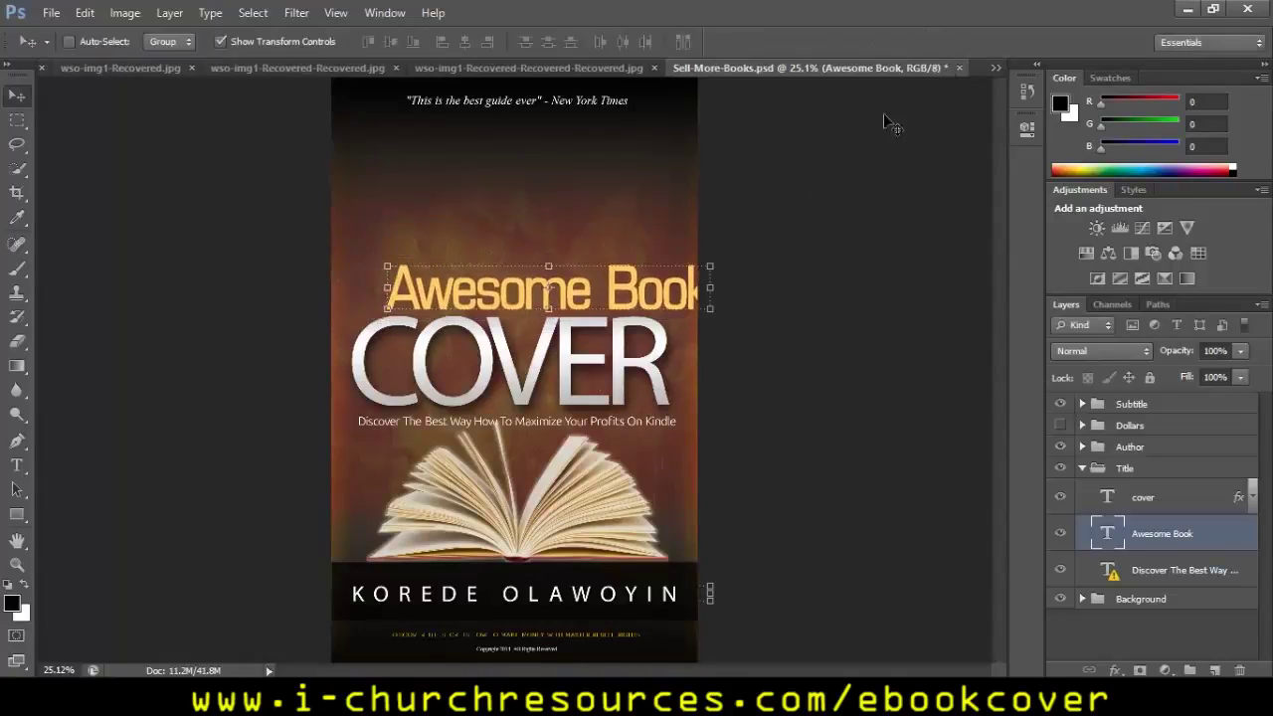
{"action": "left_click_drag", "start_coordinate": [621, 290], "coordinate": [585, 290]}
{"action": "left_click_drag", "start_coordinate": [352, 267], "coordinate": [379, 265]}
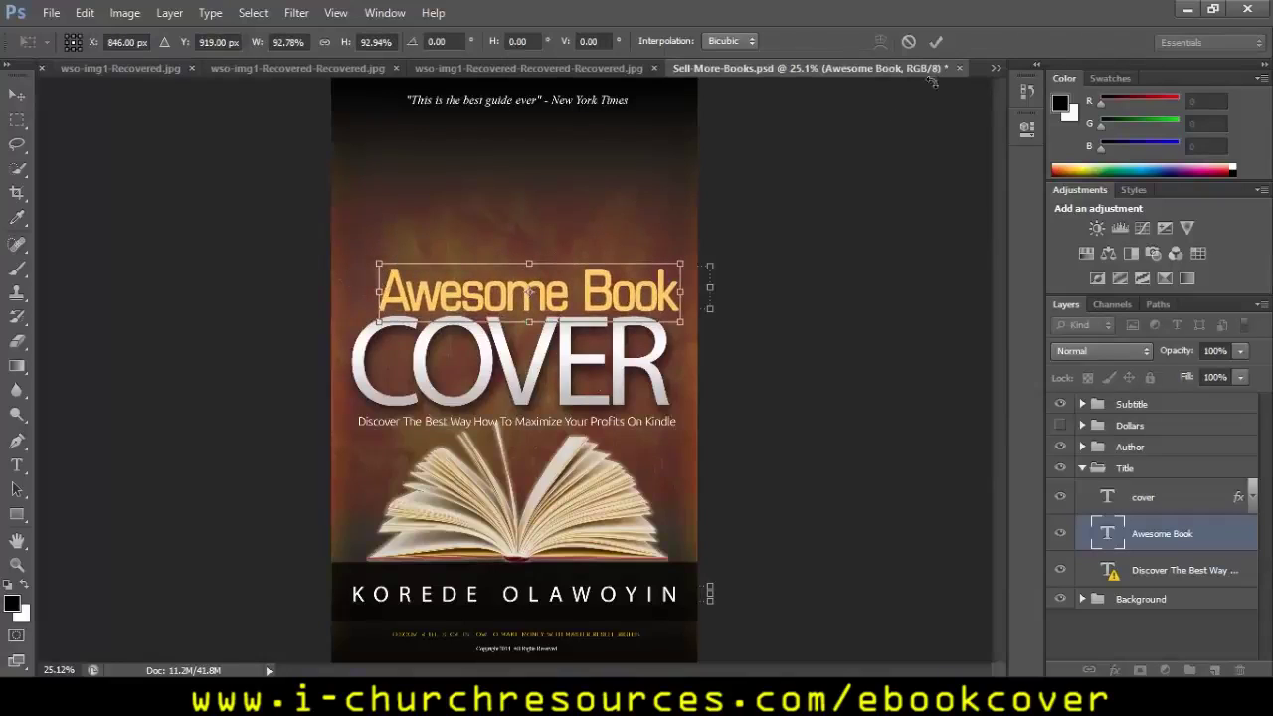
{"action": "left_click", "coordinate": [937, 41]}
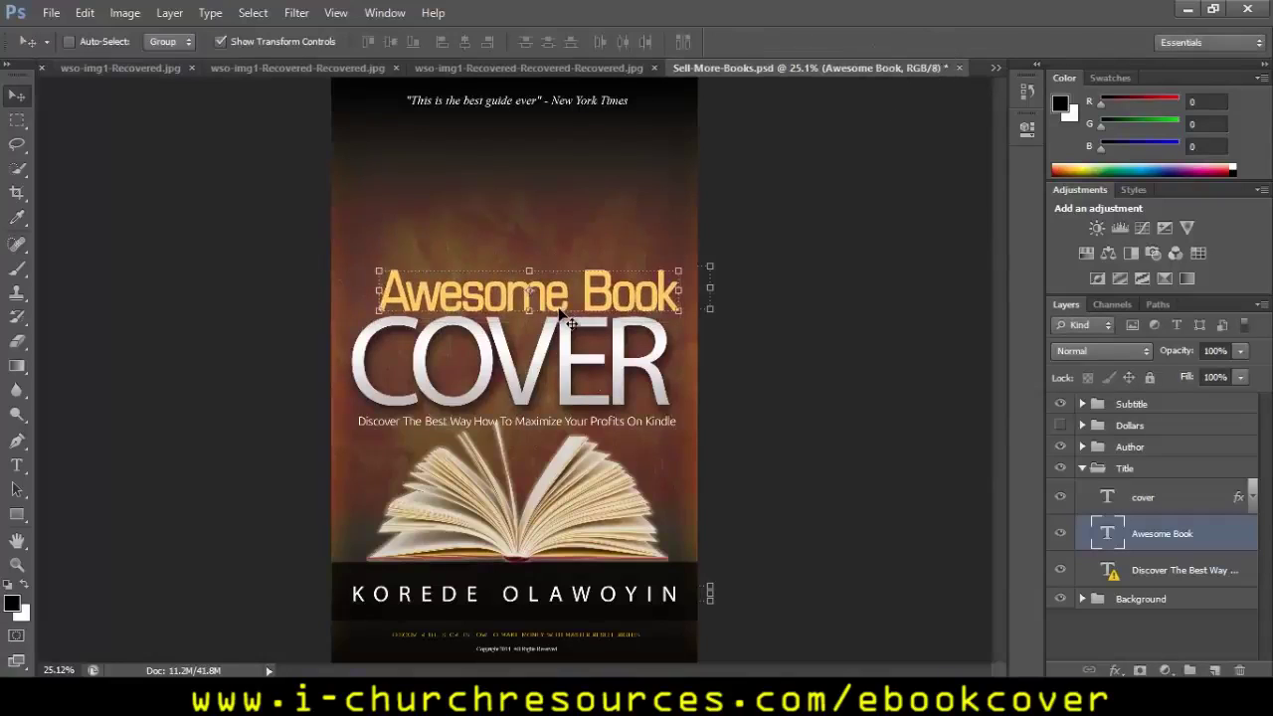
{"action": "left_click_drag", "start_coordinate": [558, 314], "coordinate": [544, 303]}
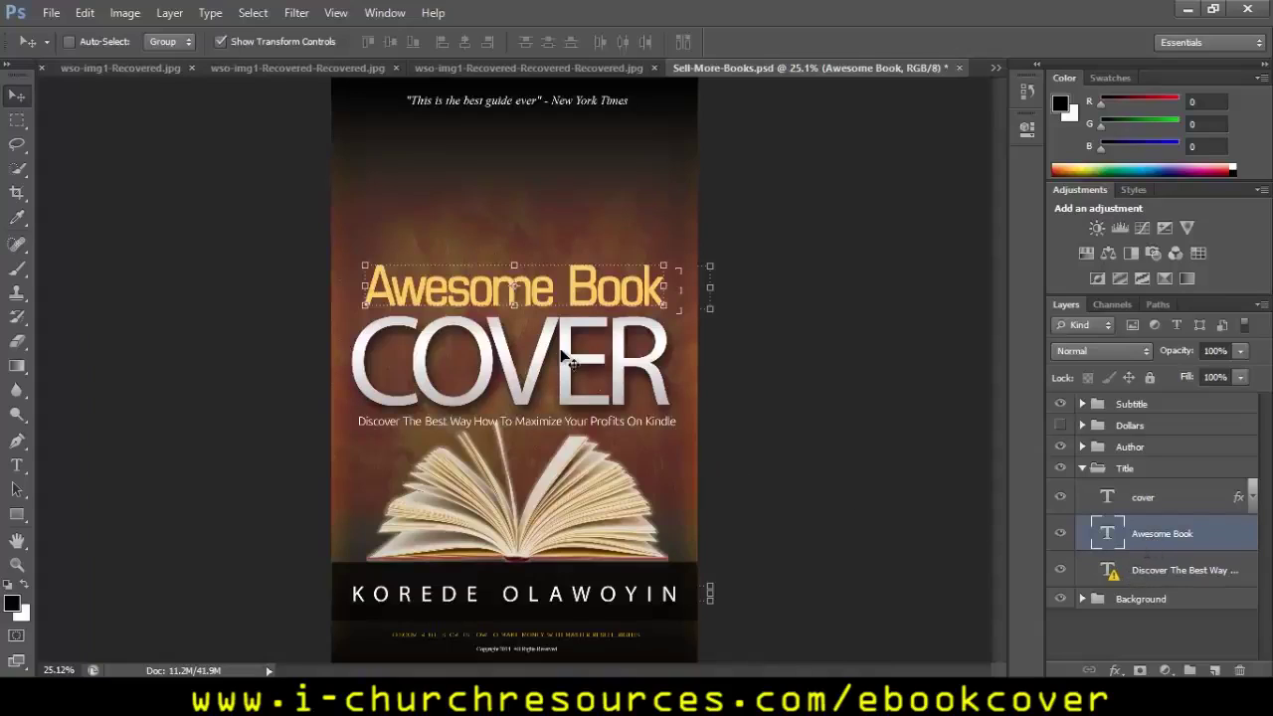
{"action": "left_click", "coordinate": [17, 464]}
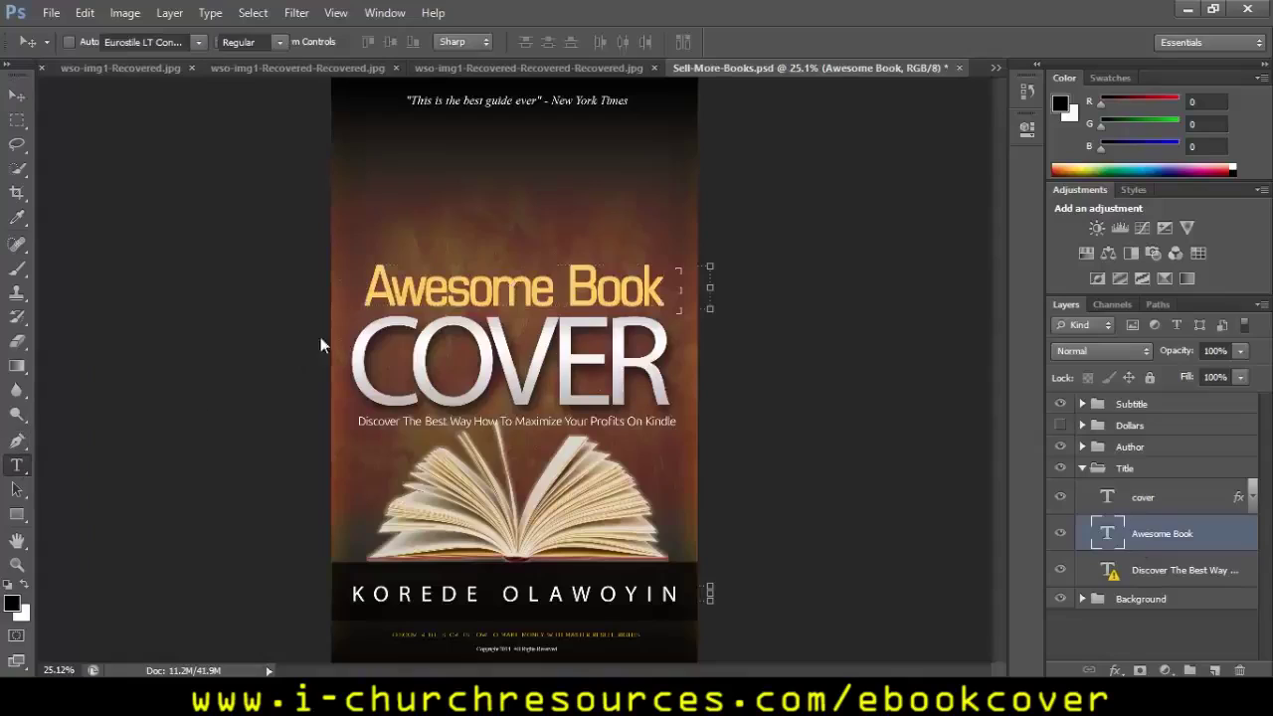
- Add an orange 'Design' text line and move it centred just above Awesome Book
{"action": "left_click", "coordinate": [431, 225]}
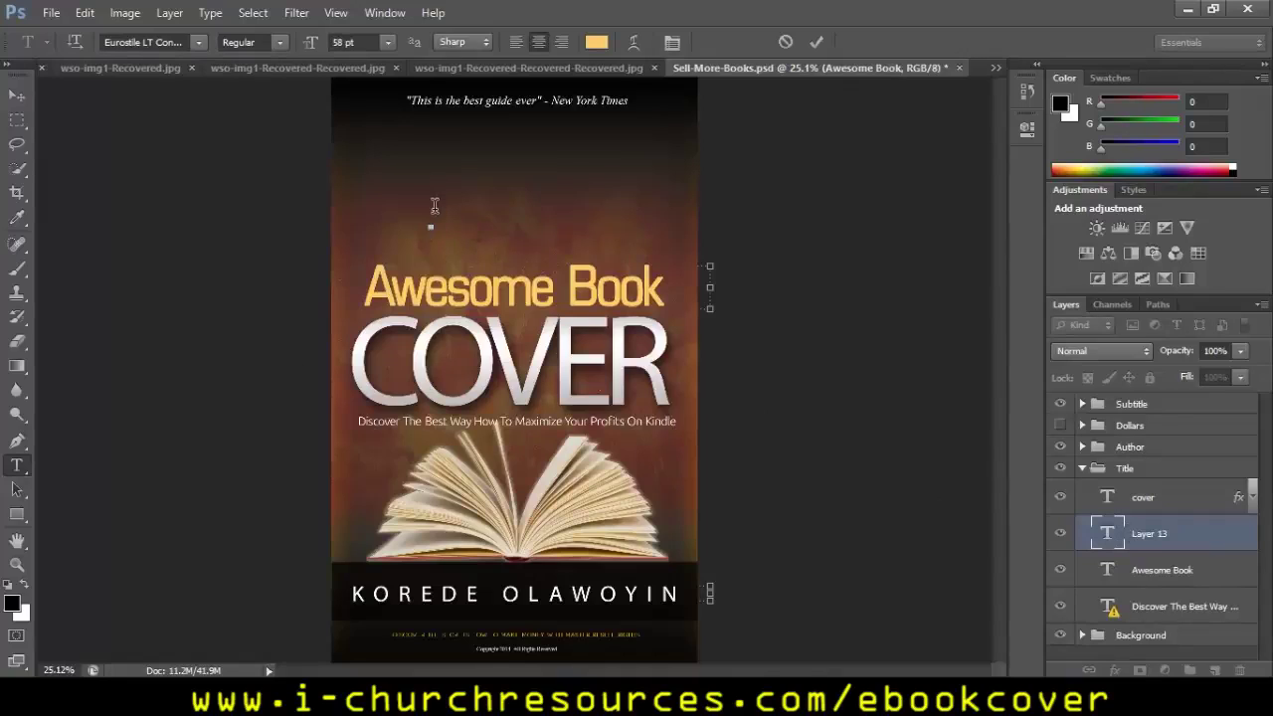
{"action": "type", "text": "d"}
{"action": "key", "text": "BackSpace"}
{"action": "type", "text": "D"}
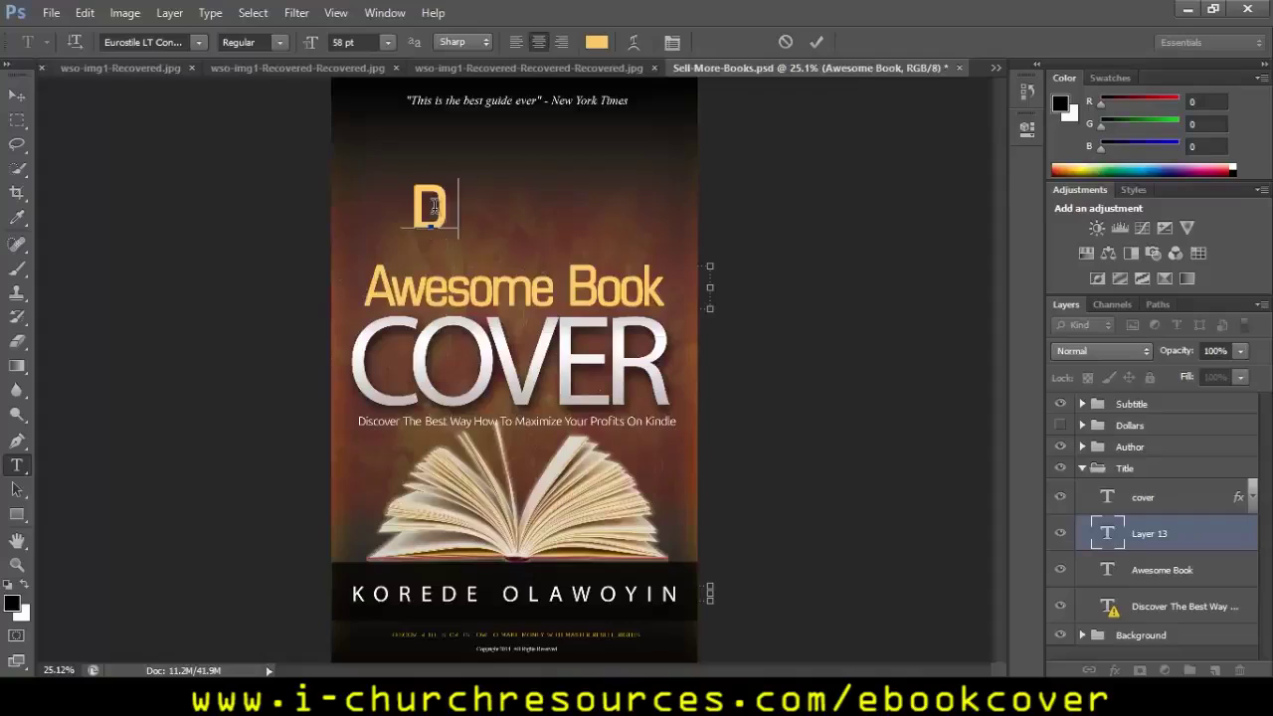
{"action": "type", "text": "esign"}
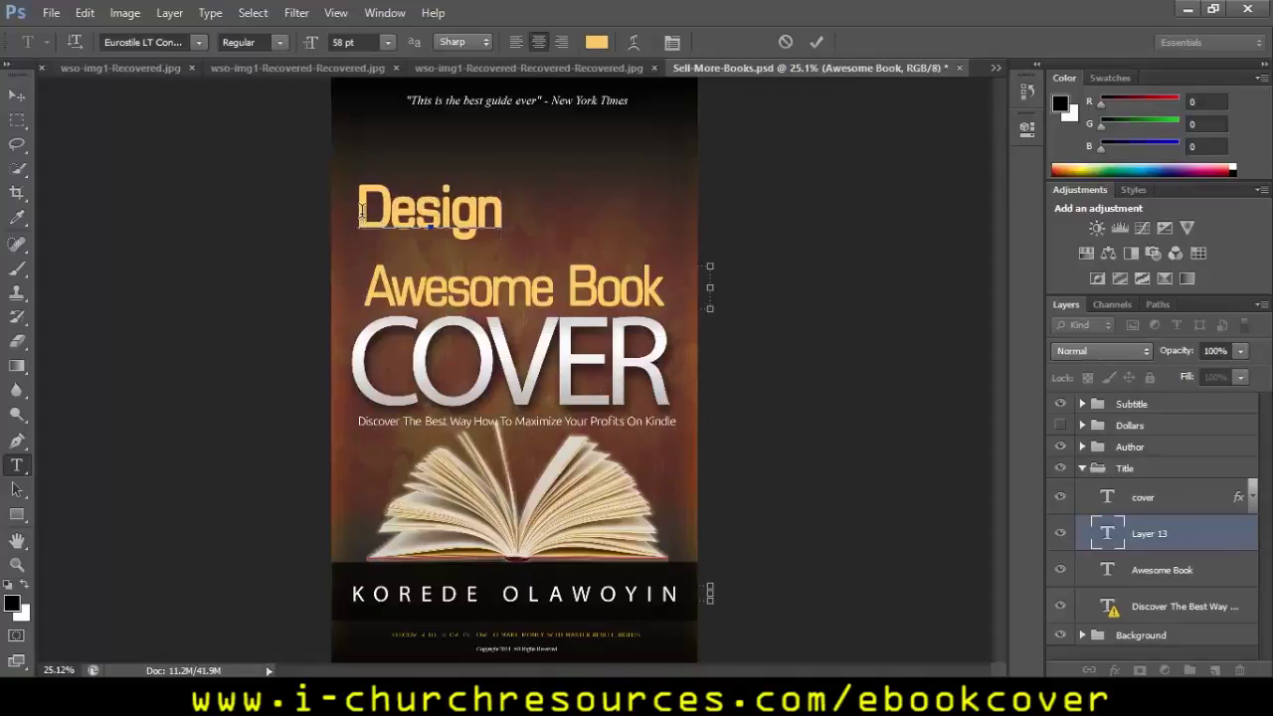
{"action": "left_click", "coordinate": [813, 43]}
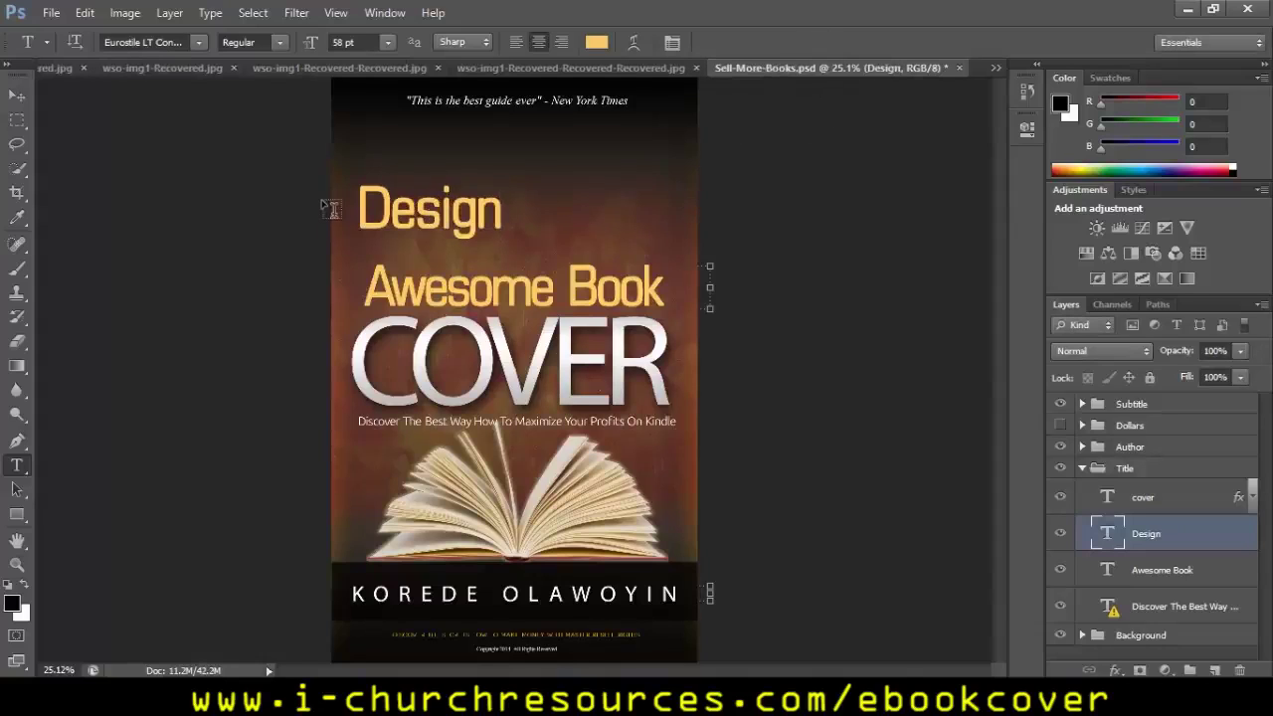
{"action": "left_click", "coordinate": [15, 99]}
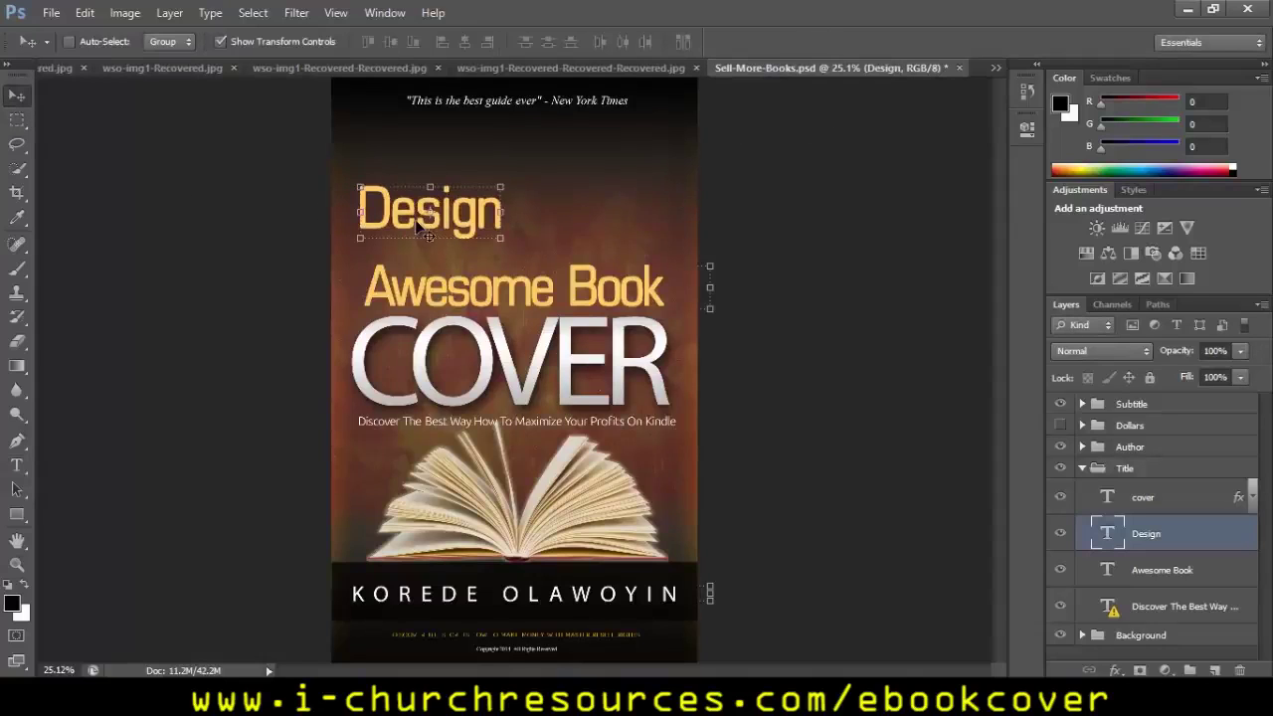
{"action": "left_click_drag", "start_coordinate": [403, 237], "coordinate": [464, 259]}
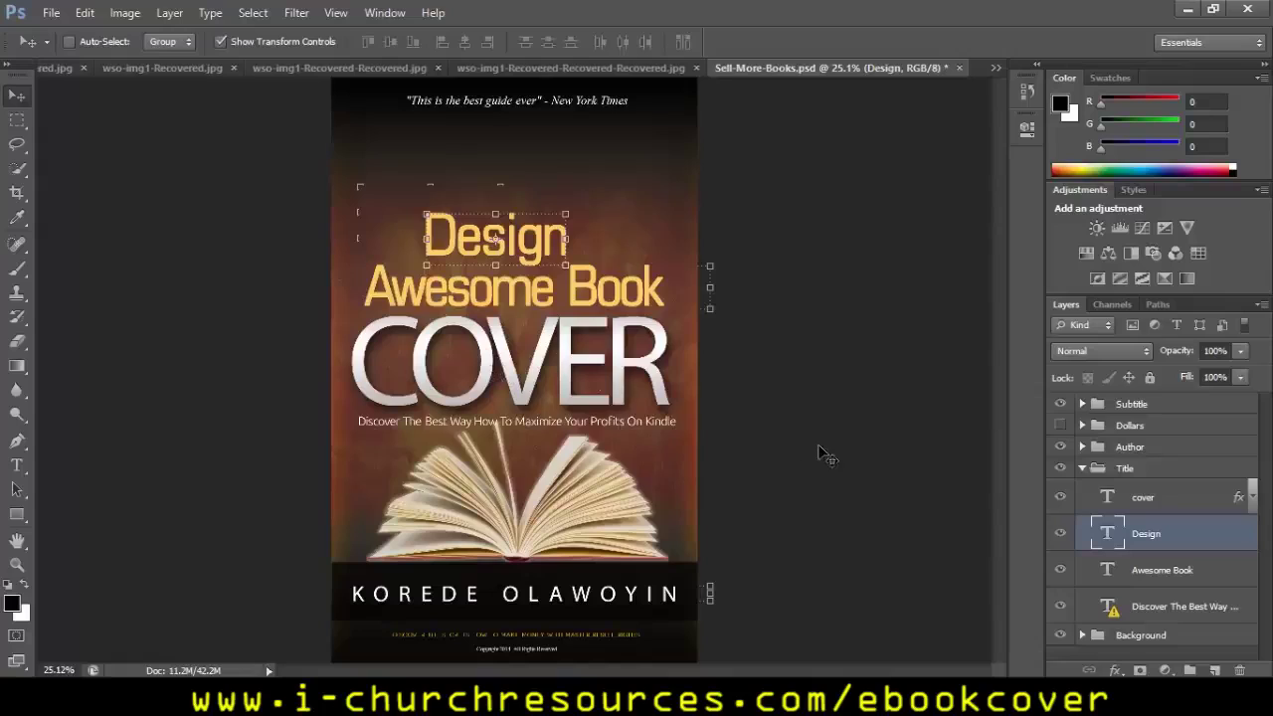
{"action": "left_click", "coordinate": [1160, 506]}
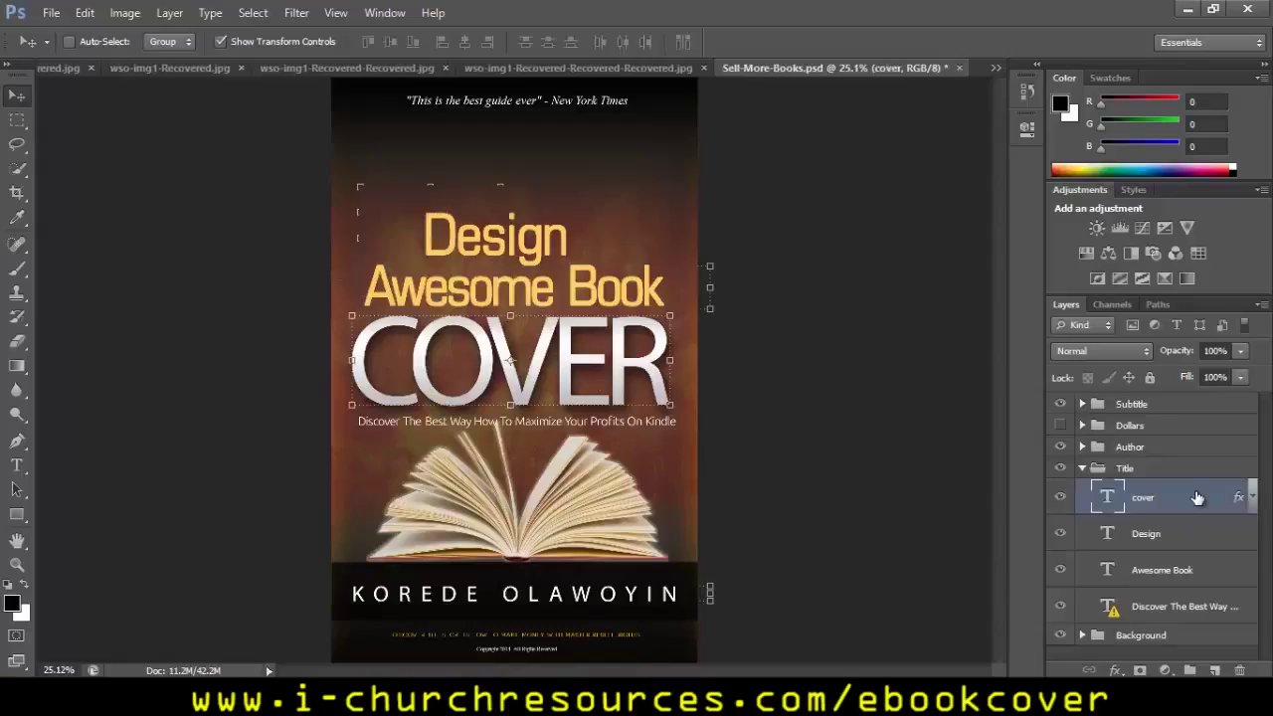
- Copy the cover layer's style and paste it onto the Design layer
{"action": "right_click", "coordinate": [1198, 498]}
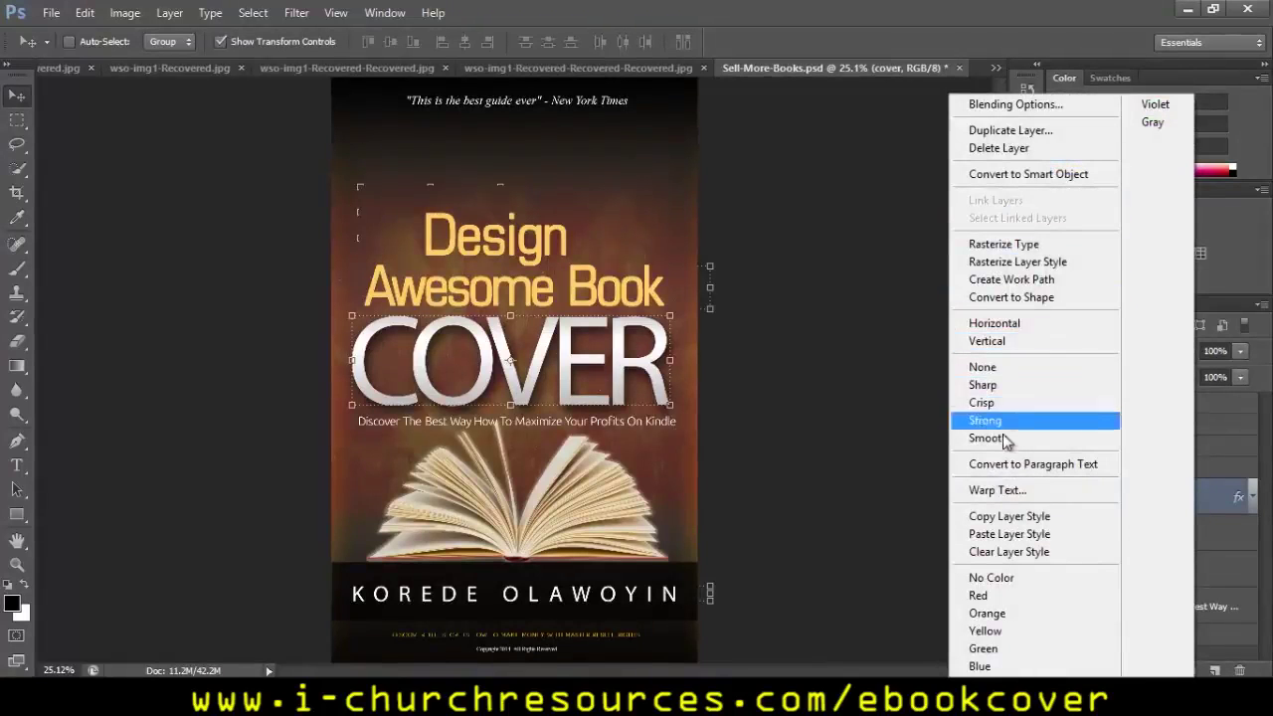
{"action": "left_click", "coordinate": [1013, 519]}
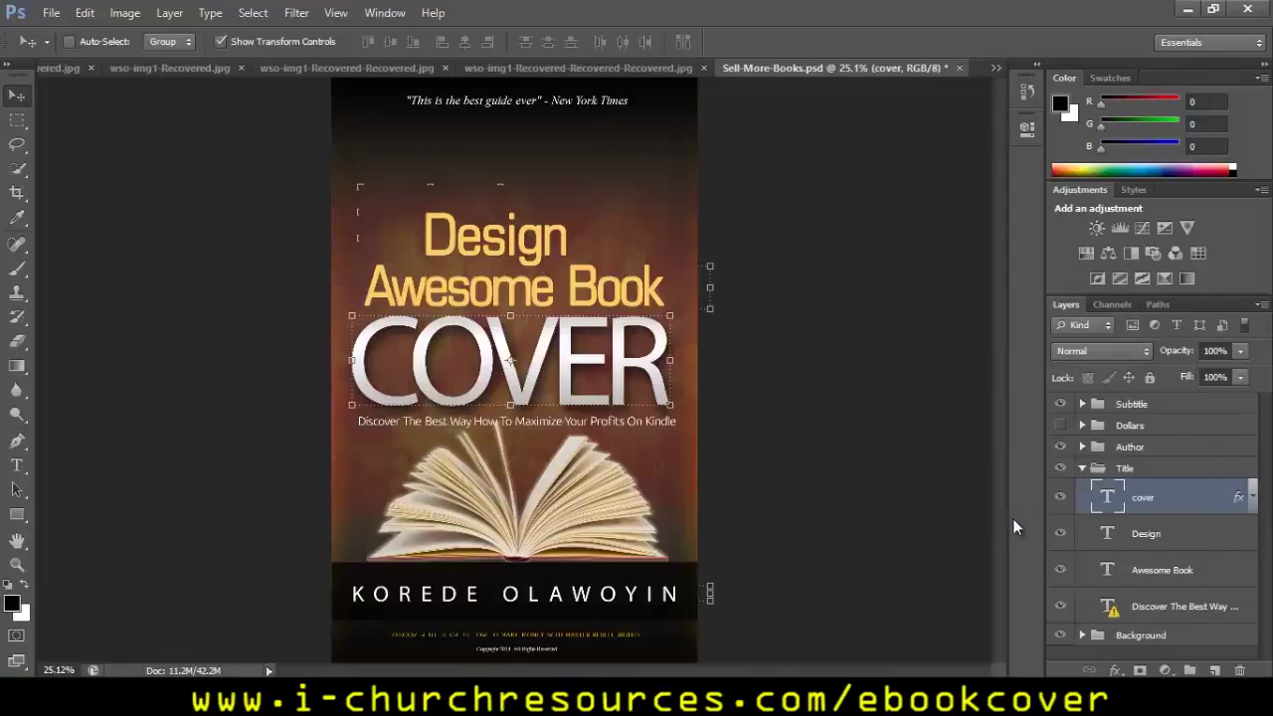
{"action": "left_click", "coordinate": [1180, 538]}
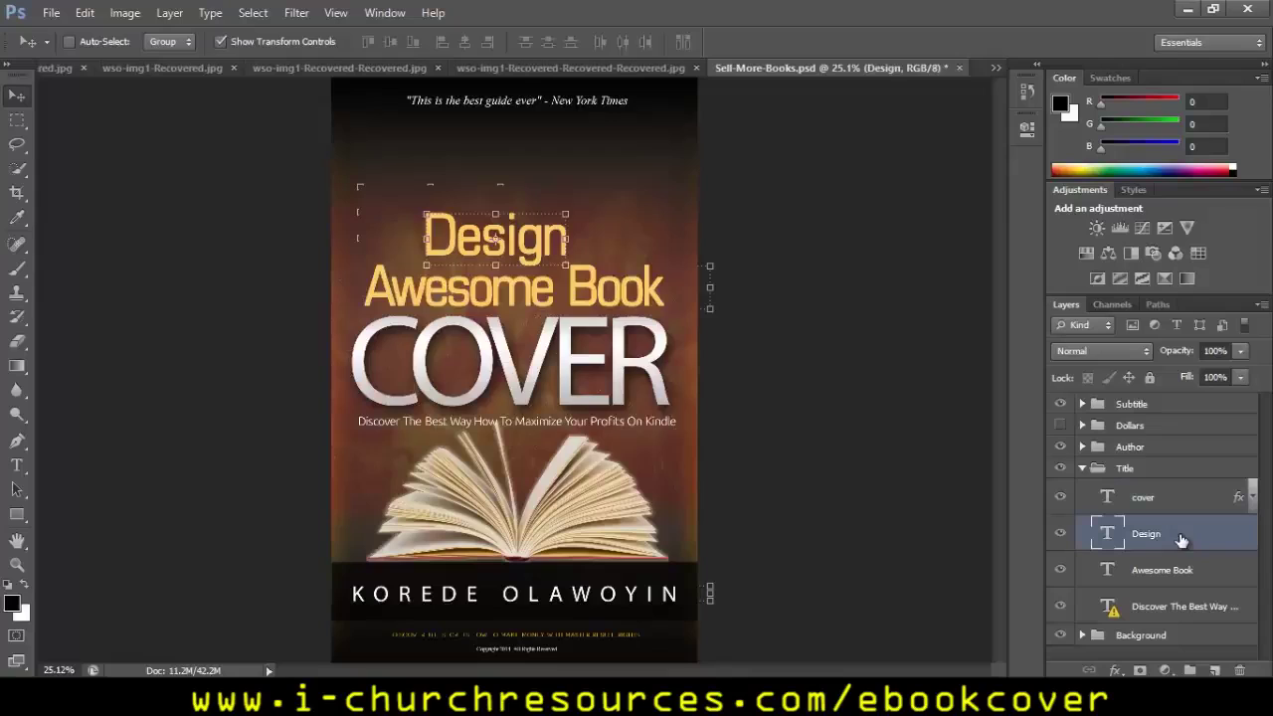
{"action": "right_click", "coordinate": [1179, 535]}
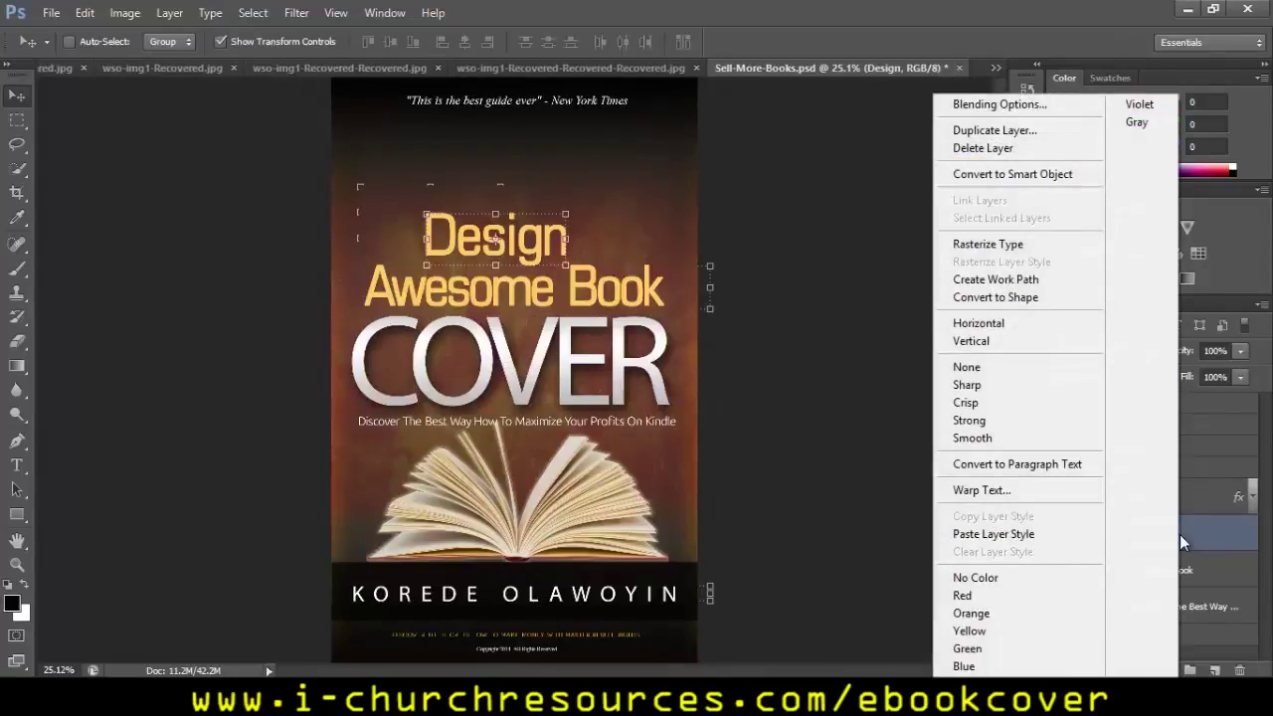
{"action": "left_click", "coordinate": [1046, 538]}
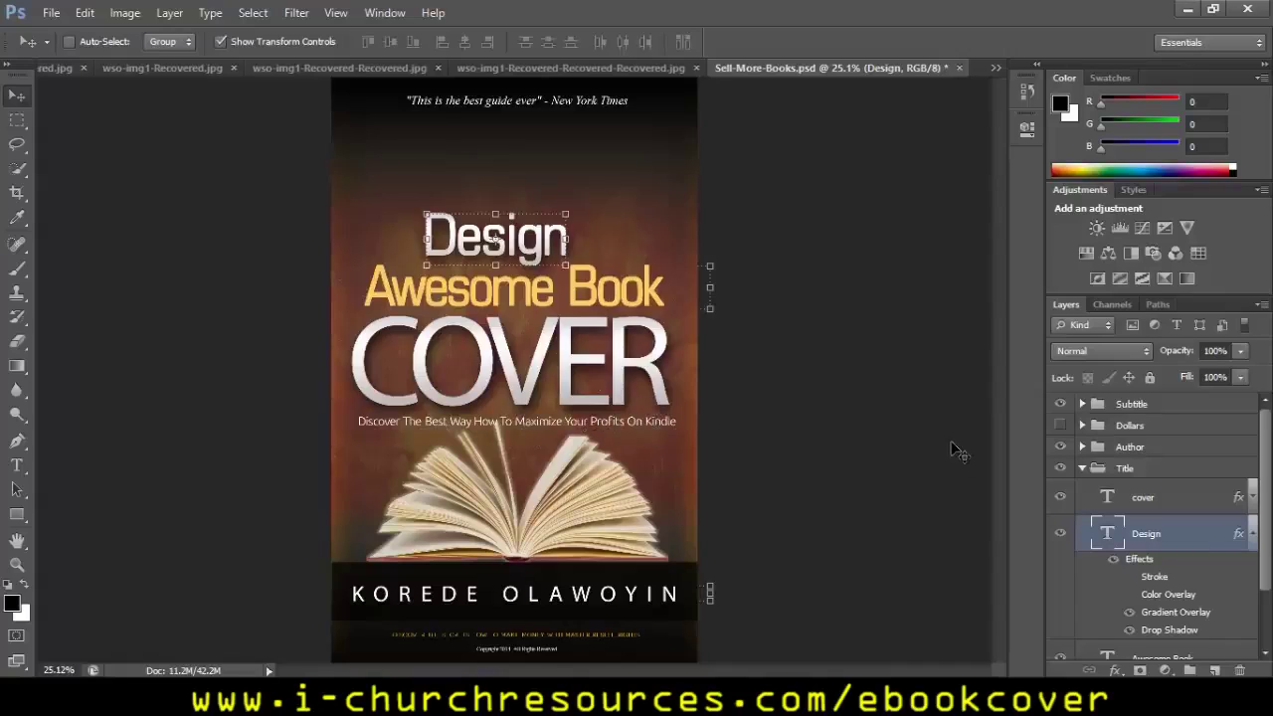
{"action": "scroll", "coordinate": [1270, 555], "scroll_direction": "down", "scroll_amount": 1}
{"action": "left_click_drag", "start_coordinate": [1269, 556], "coordinate": [1268, 595]}
{"action": "left_click", "coordinate": [1141, 634]}
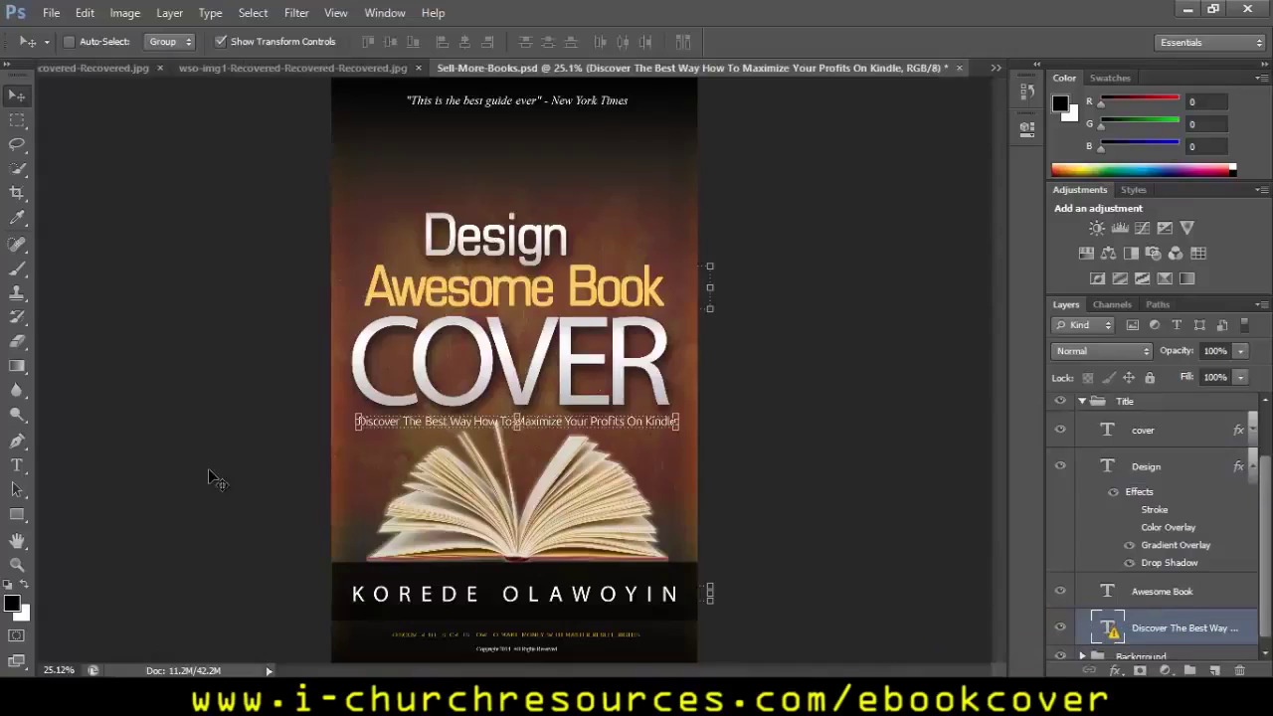
{"action": "left_click", "coordinate": [17, 465]}
{"action": "left_click_drag", "start_coordinate": [362, 423], "coordinate": [710, 426]}
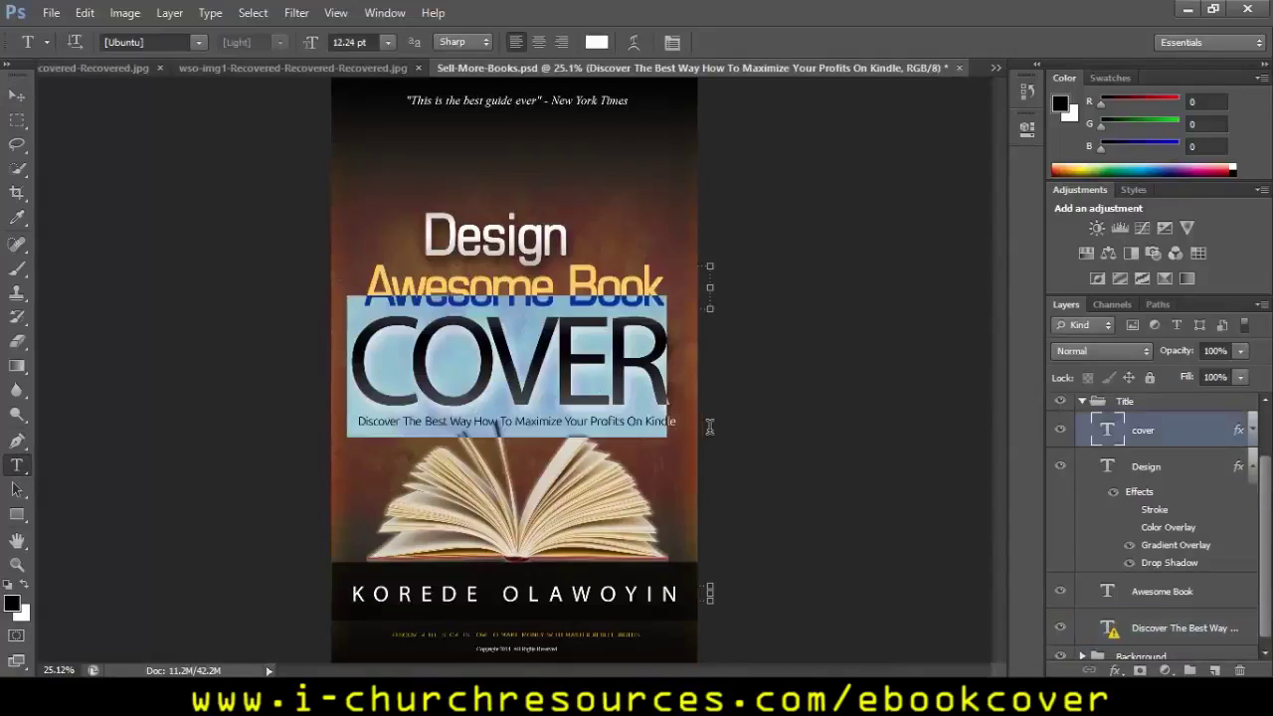
{"action": "left_click", "coordinate": [373, 420]}
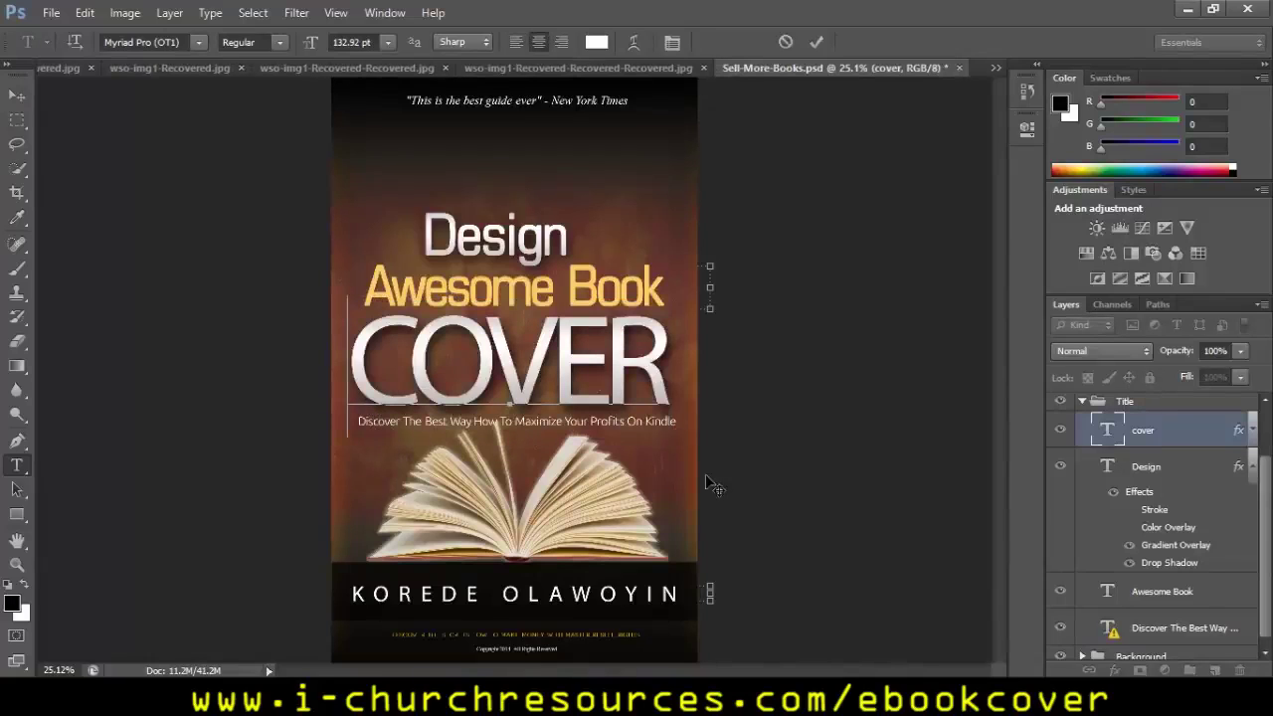
{"action": "left_click", "coordinate": [1117, 632]}
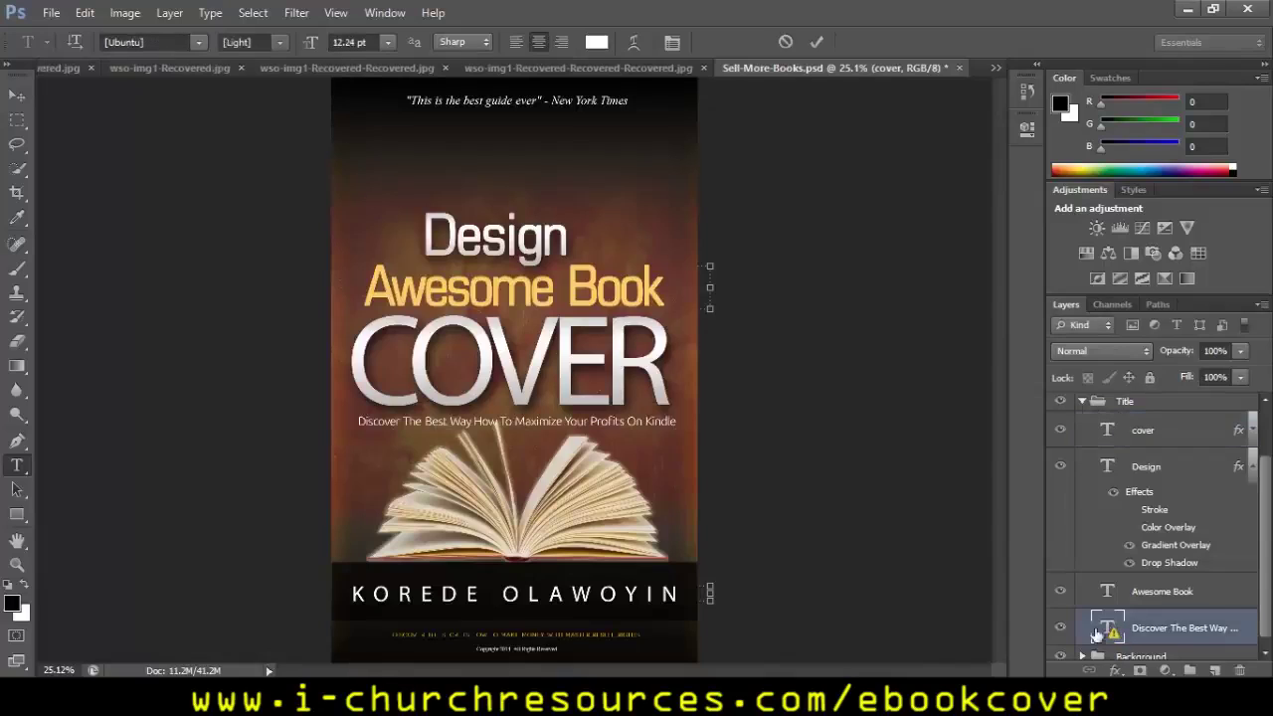
- Replace the Discover subtitle text with 'DESIGN AWESOME BOOK COVERS IN MINUTE'
{"action": "left_click", "coordinate": [366, 425]}
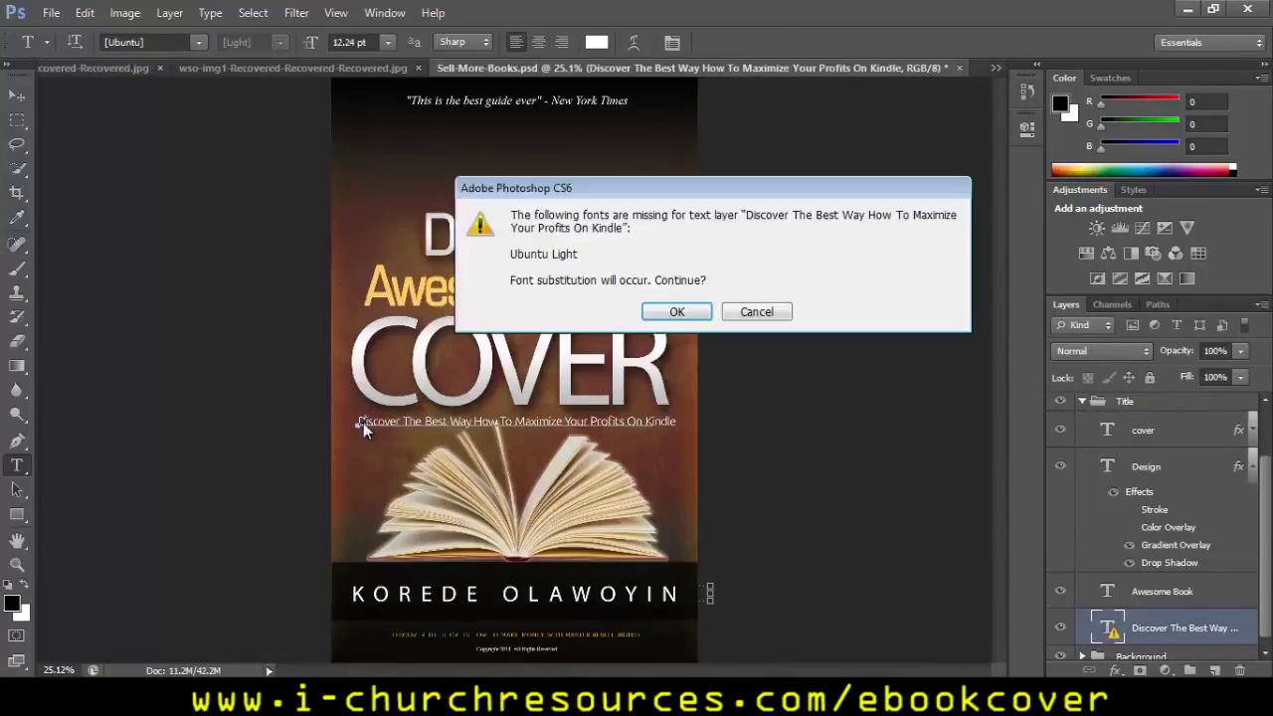
{"action": "left_click", "coordinate": [661, 315]}
{"action": "left_click_drag", "start_coordinate": [356, 423], "coordinate": [669, 433]}
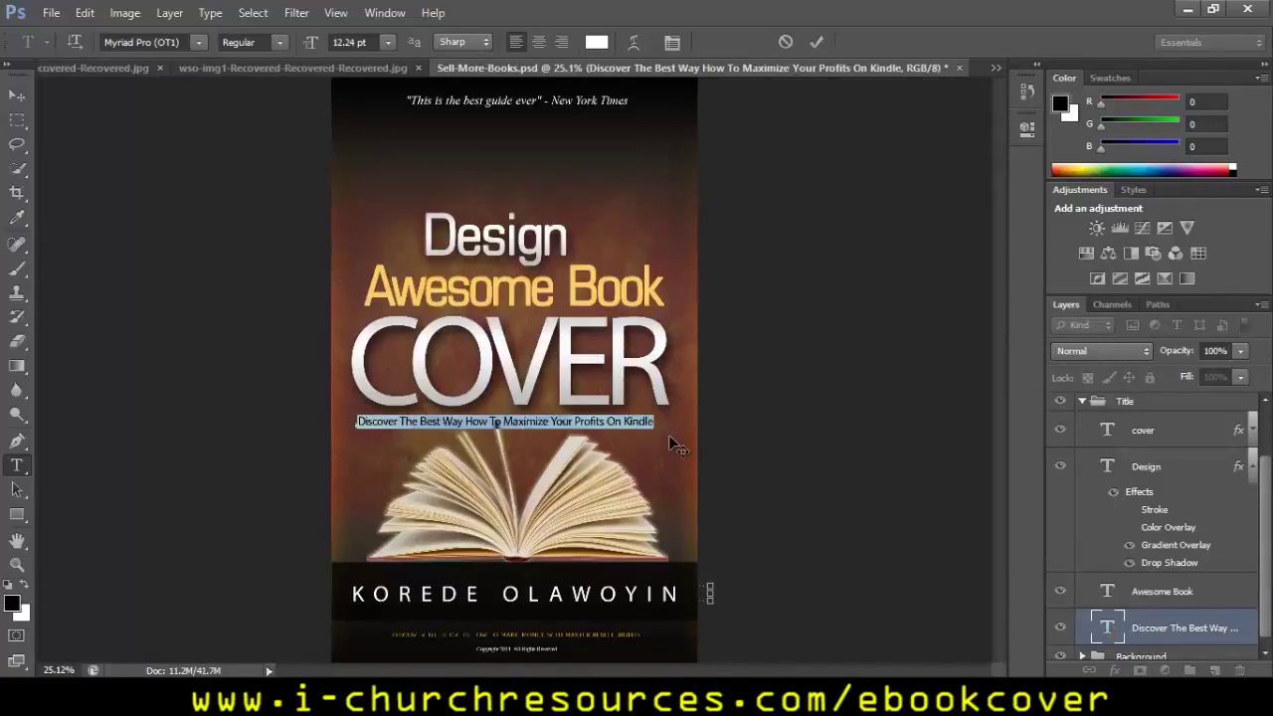
{"action": "key", "text": "BackSpace"}
{"action": "type", "text": "de"}
{"action": "key", "text": "BackSpace"}
{"action": "key", "text": "BackSpace"}
{"action": "type", "text": "DESIGN AW"}
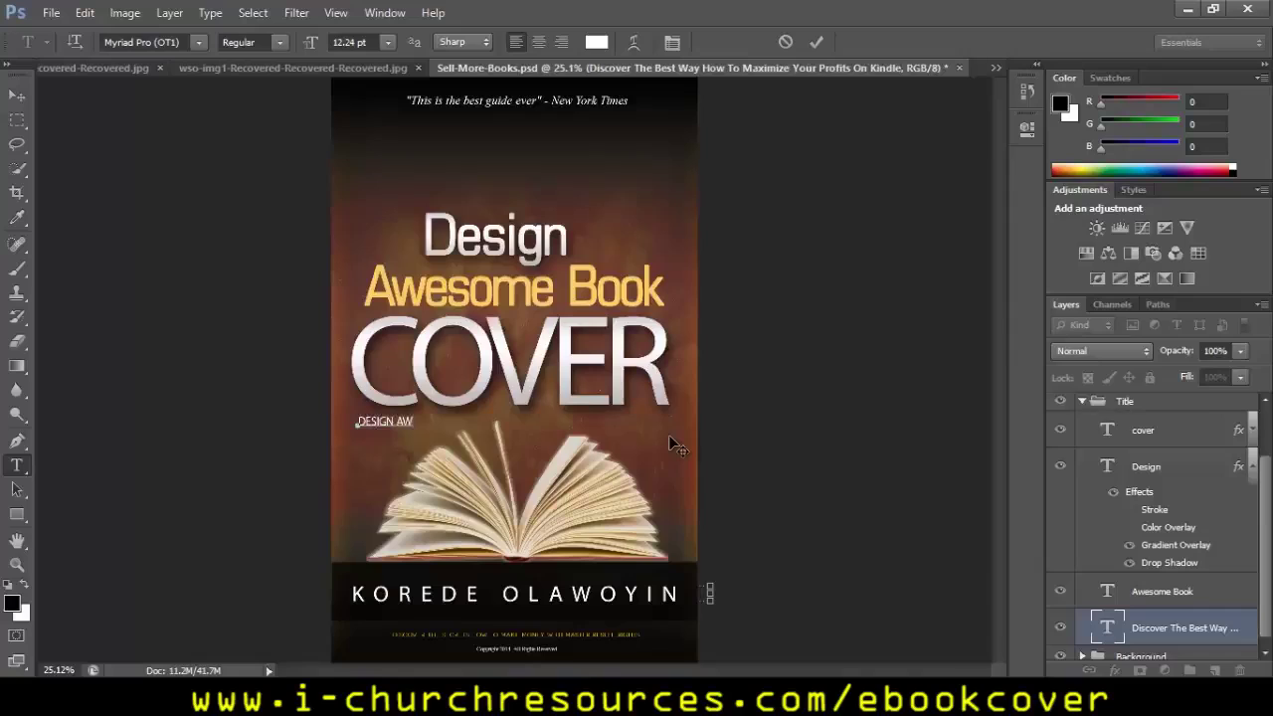
{"action": "type", "text": "SSOME BOOK COVERS IN"}
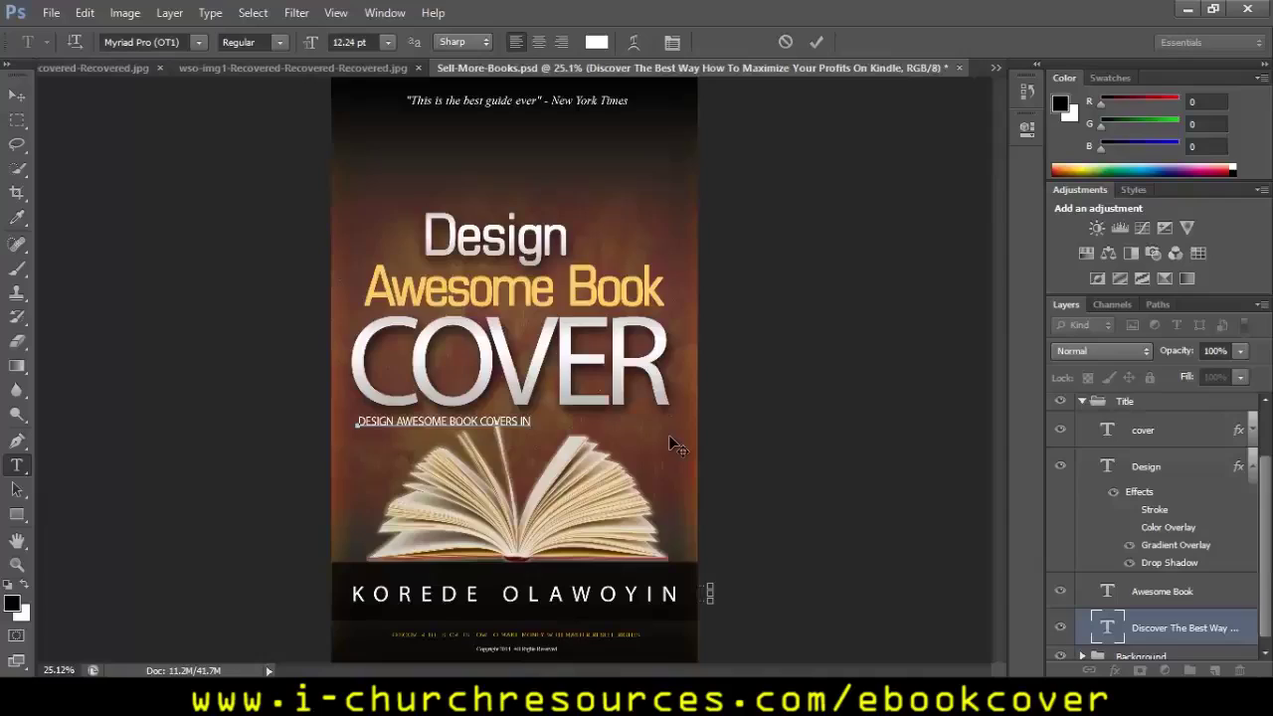
{"action": "type", "text": "MINUTE"}
- Scale the new subtitle up to COVER's width and nudge it up beneath the title
{"action": "left_click", "coordinate": [17, 95]}
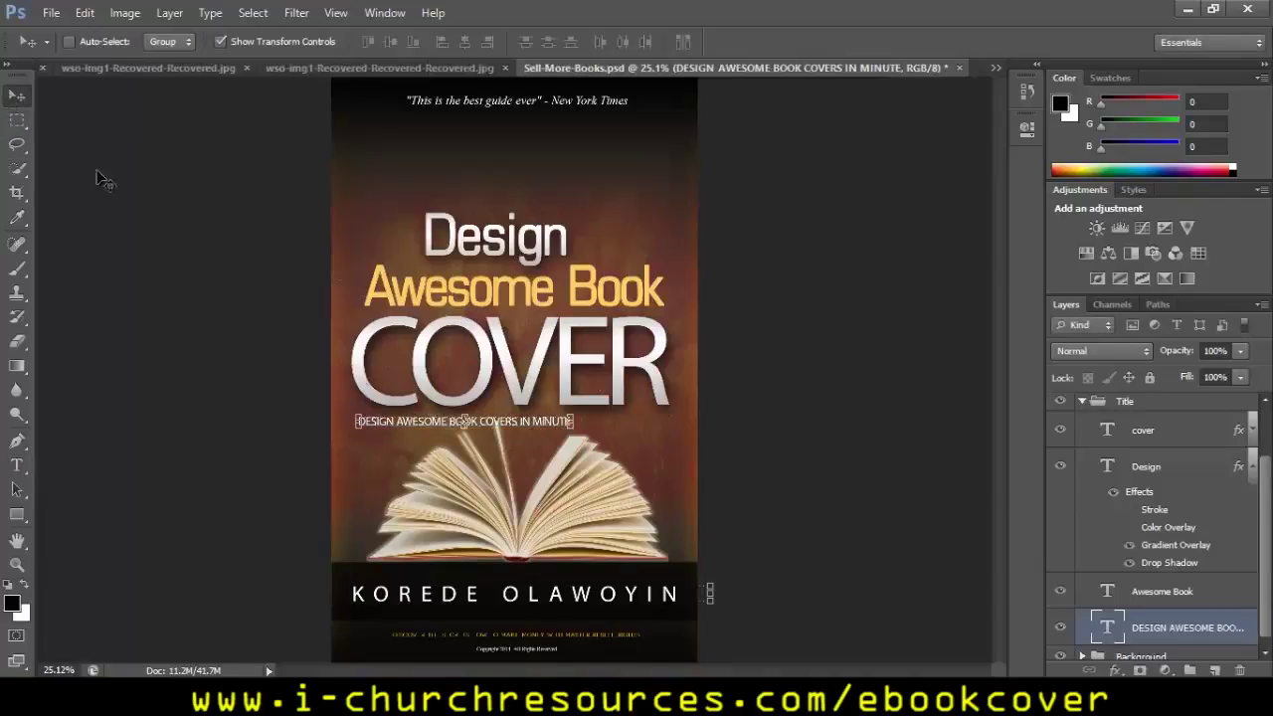
{"action": "left_click_drag", "start_coordinate": [572, 428], "coordinate": [664, 459]}
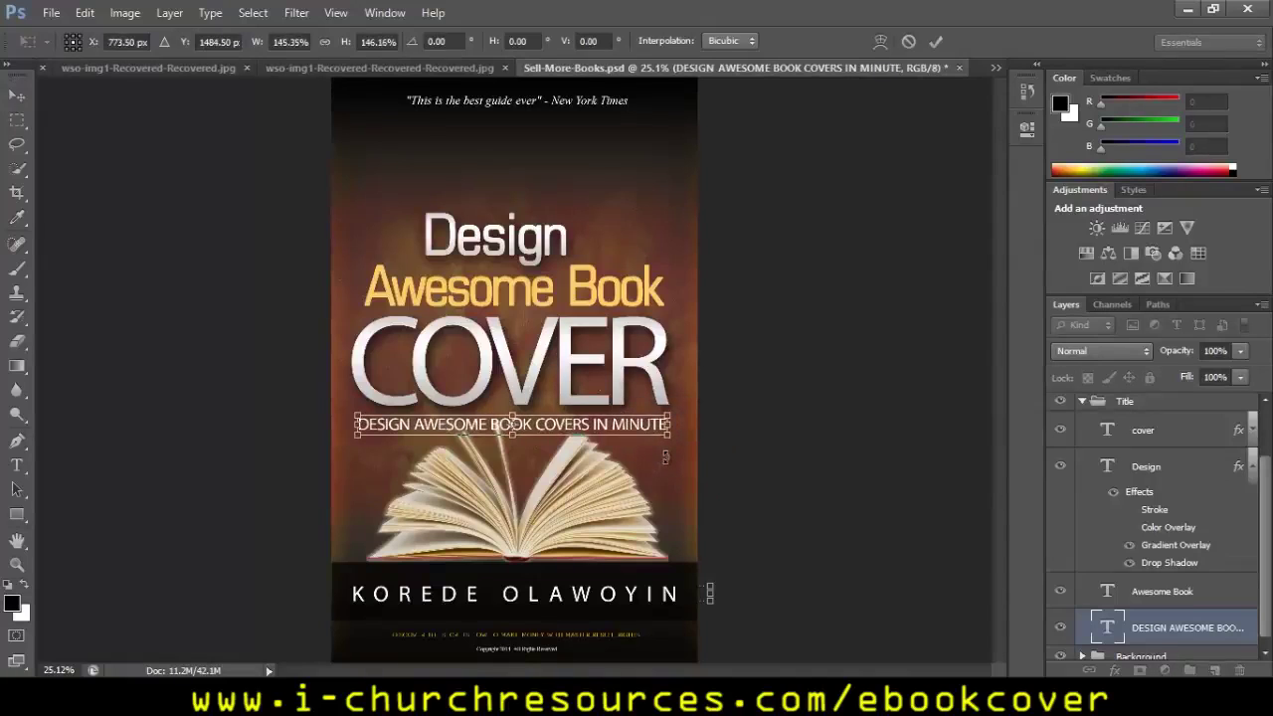
{"action": "left_click", "coordinate": [935, 43]}
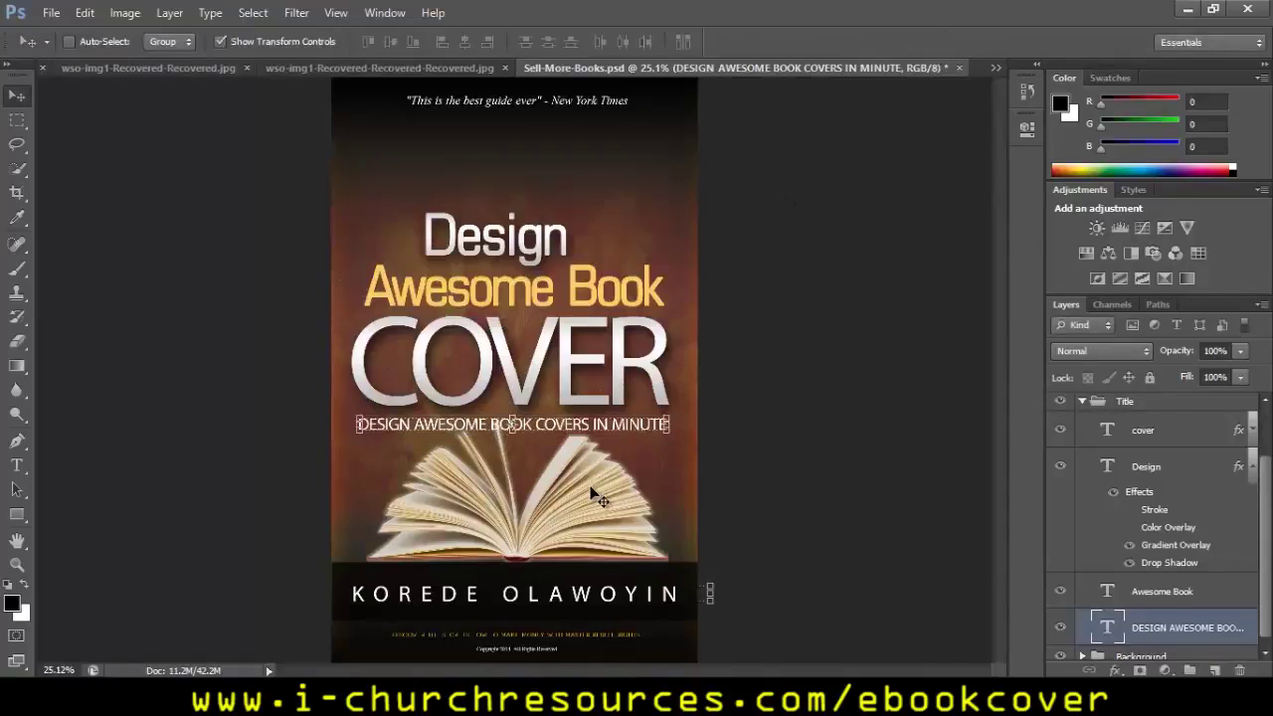
{"action": "mouse_move", "coordinate": [576, 441]}
{"action": "left_mouse_down"}
{"action": "mouse_move", "coordinate": [567, 423]}
{"action": "mouse_move", "coordinate": [571, 434]}
{"action": "left_mouse_up"}
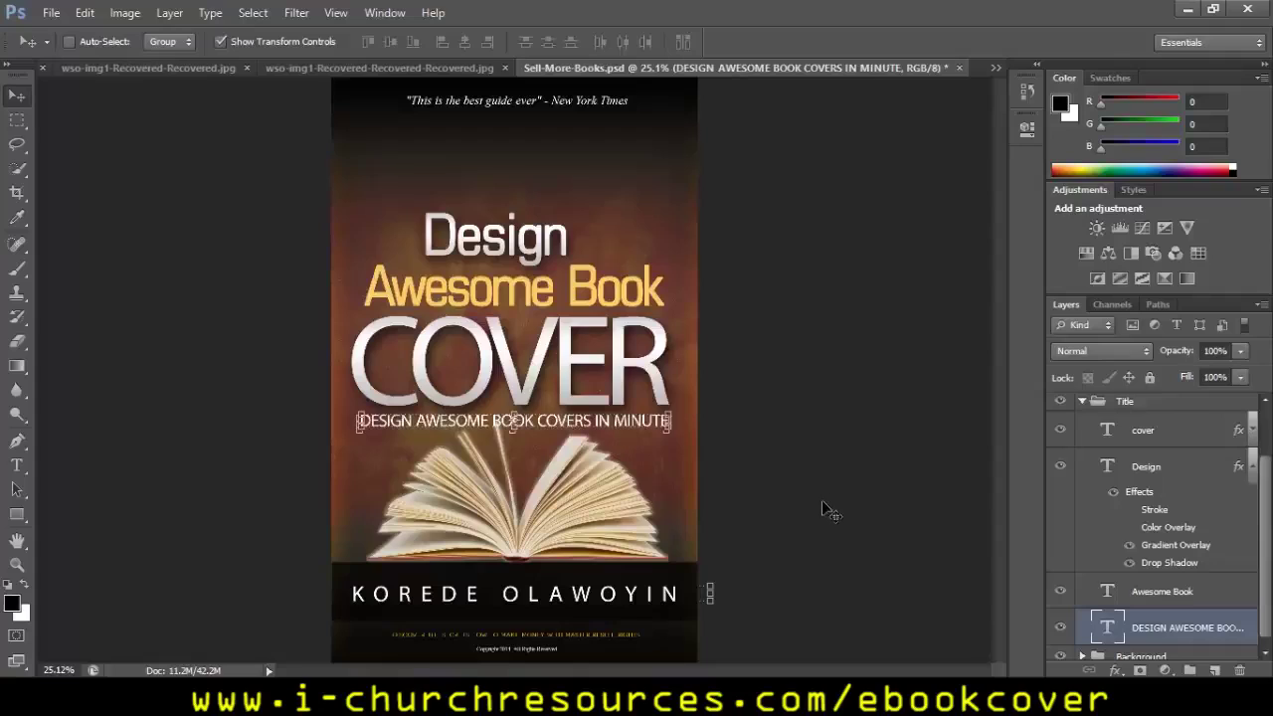
{"action": "scroll", "coordinate": [1262, 551], "scroll_direction": "up", "scroll_amount": 1}
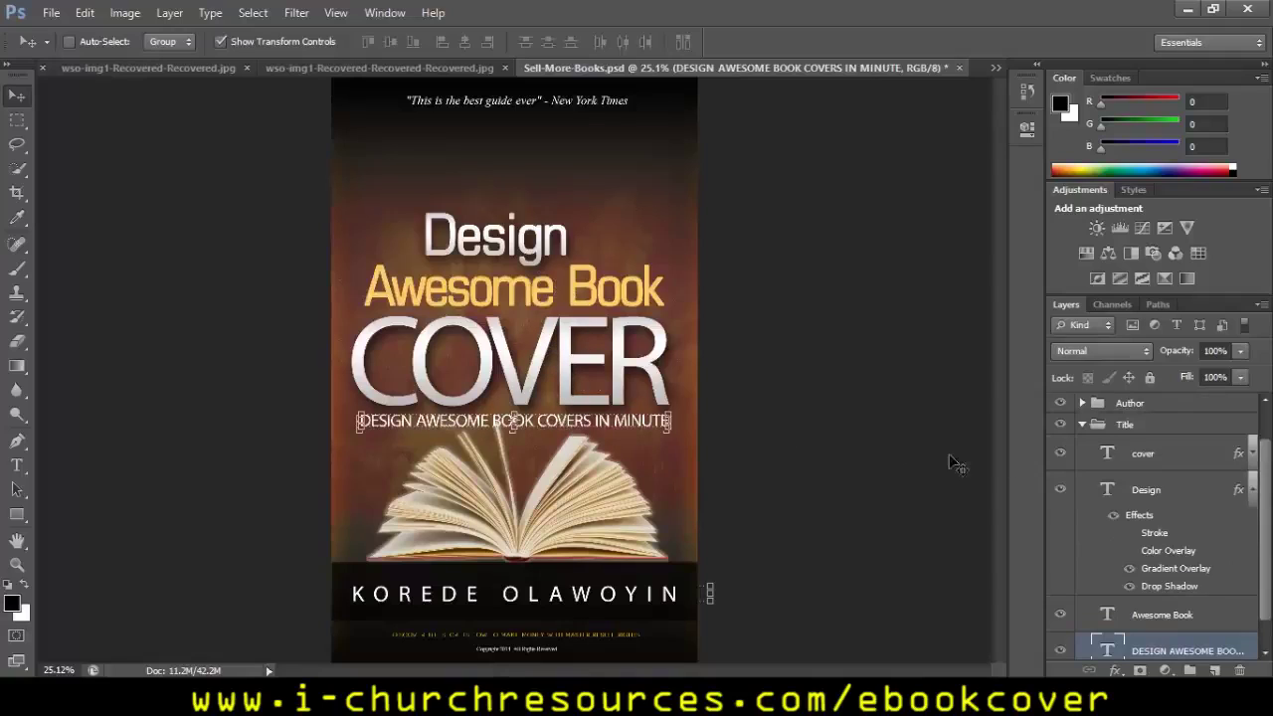
{"action": "left_click", "coordinate": [1145, 456]}
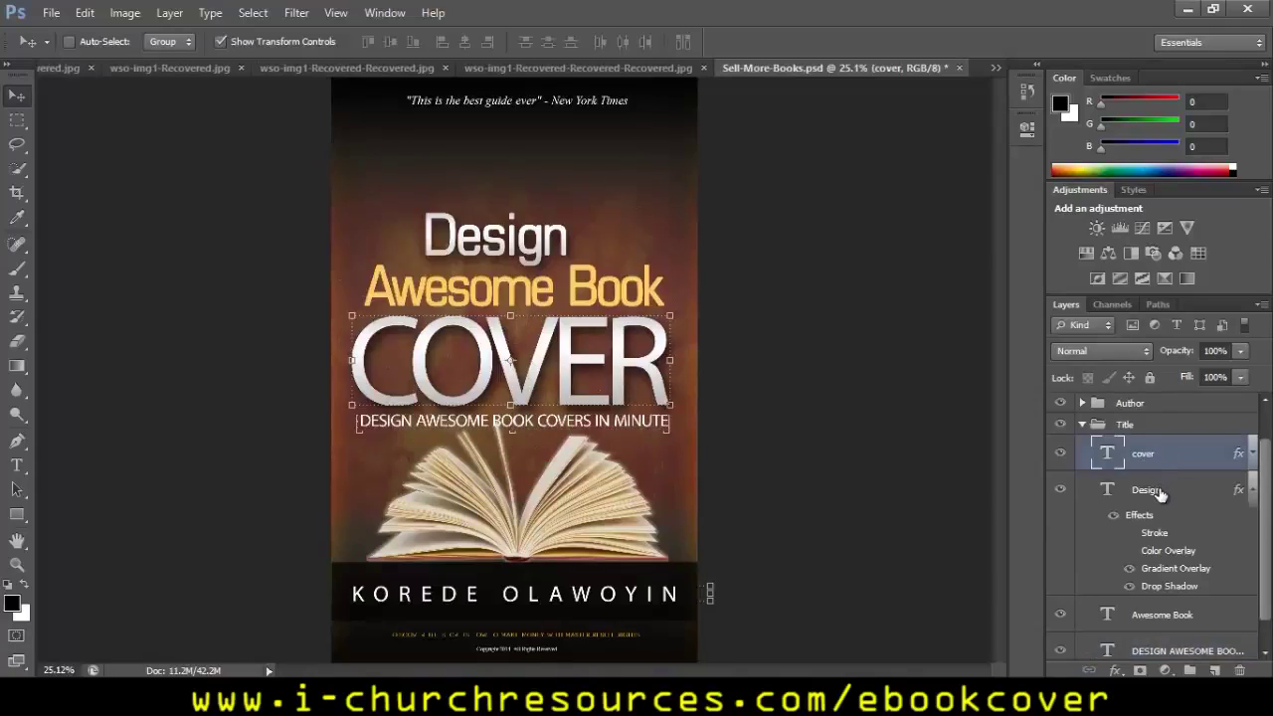
{"action": "left_click", "coordinate": [1159, 492], "text": "shift"}
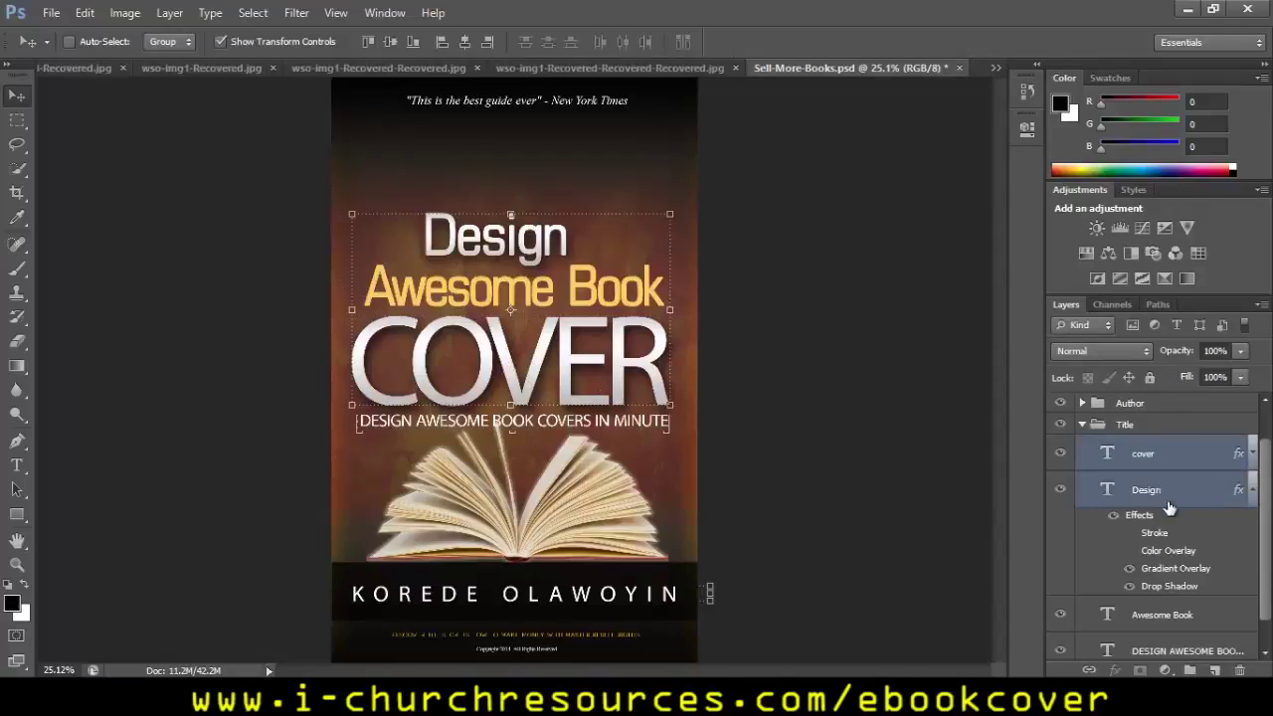
{"action": "left_click", "coordinate": [1166, 618], "text": "shift"}
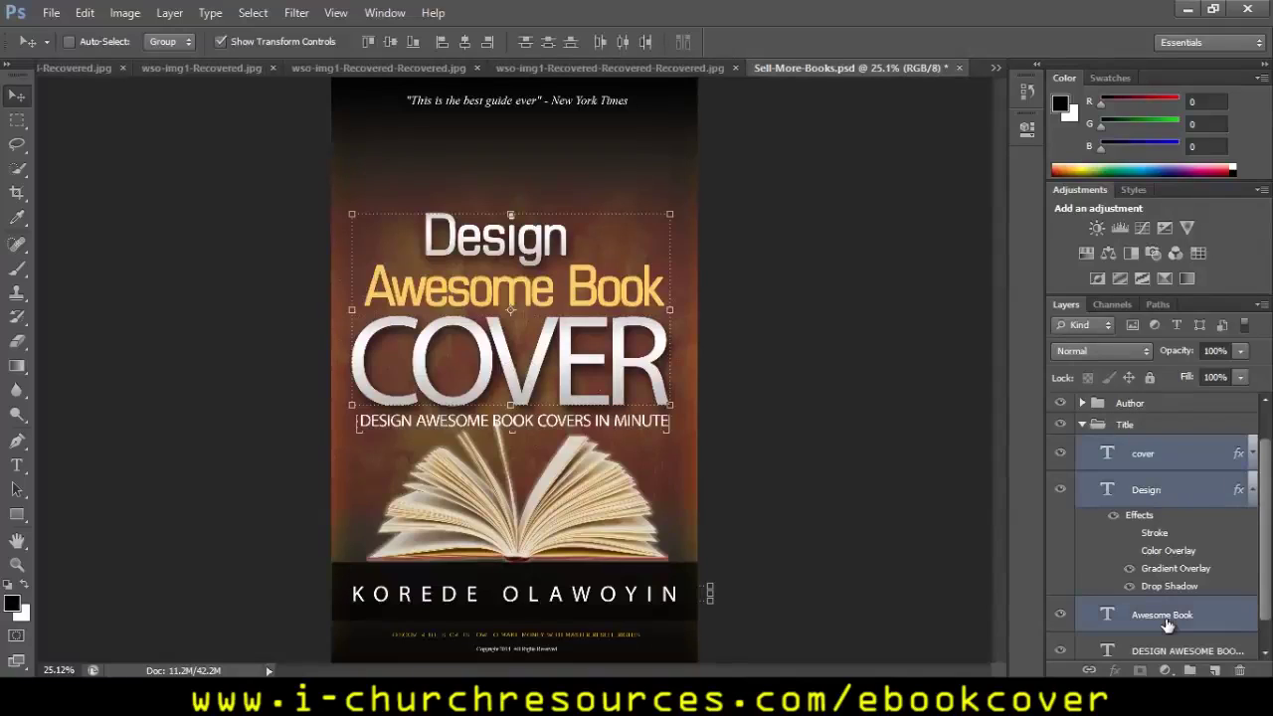
{"action": "left_click", "coordinate": [1166, 652], "text": "shift"}
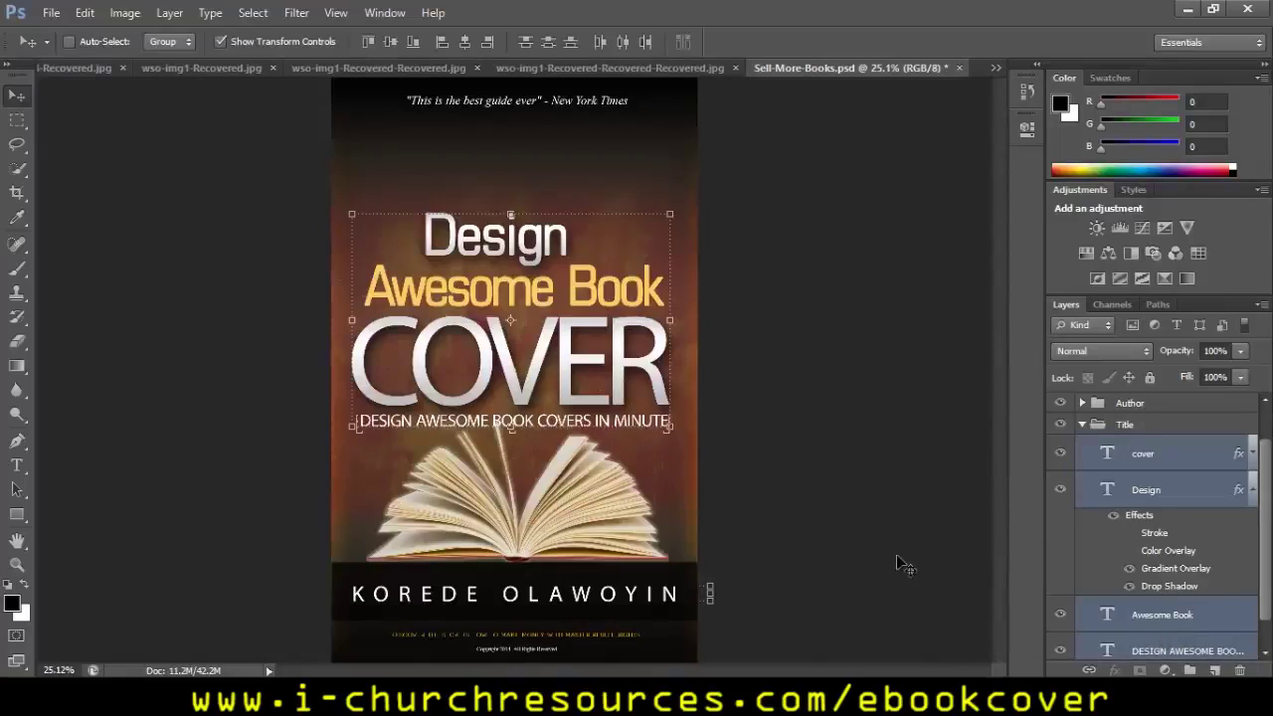
{"action": "left_click", "coordinate": [517, 398], "text": "ctrl"}
{"action": "left_click_drag", "start_coordinate": [517, 398], "coordinate": [515, 379]}
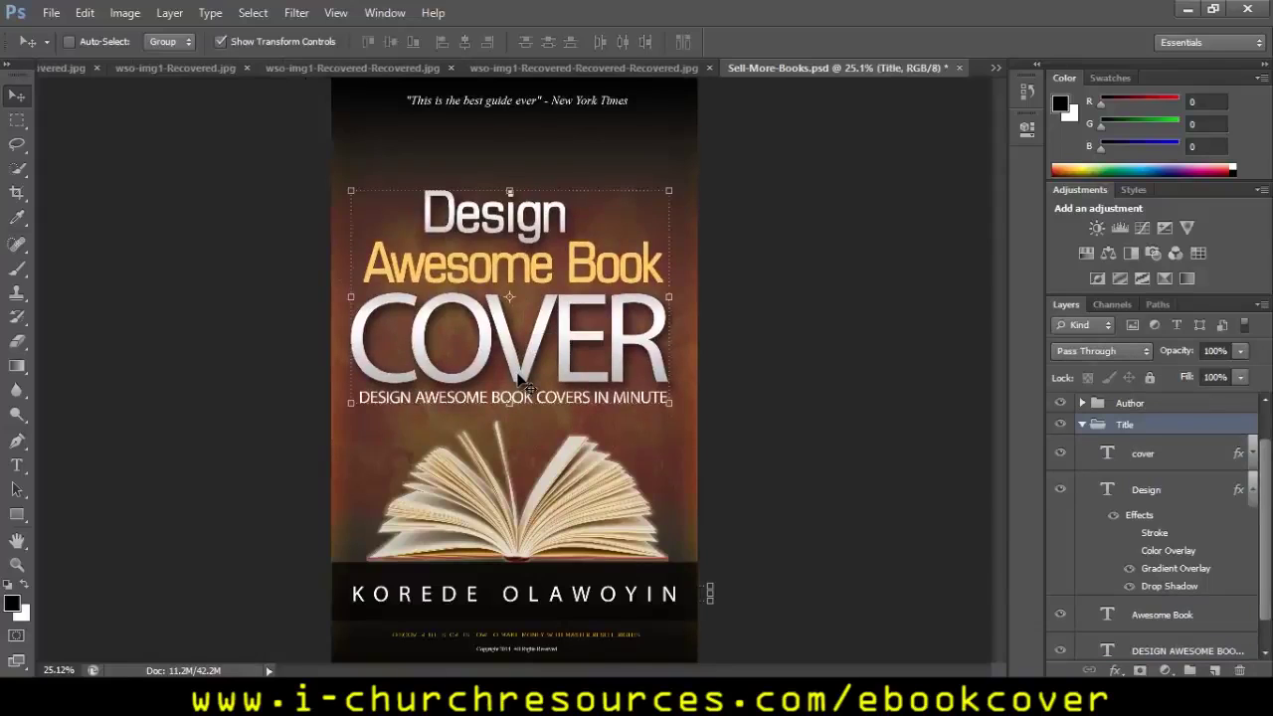
{"action": "key", "text": "ctrl+h"}
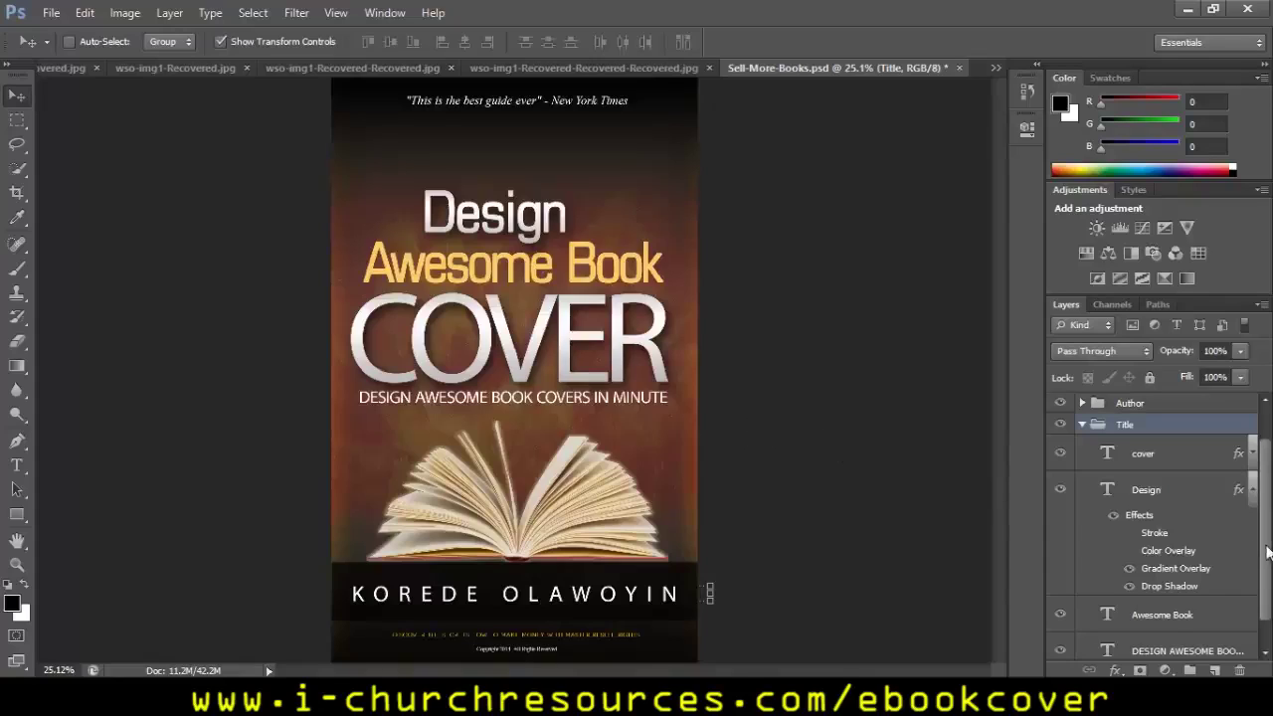
{"action": "scroll", "coordinate": [1116, 587], "scroll_direction": "down", "scroll_amount": 1}
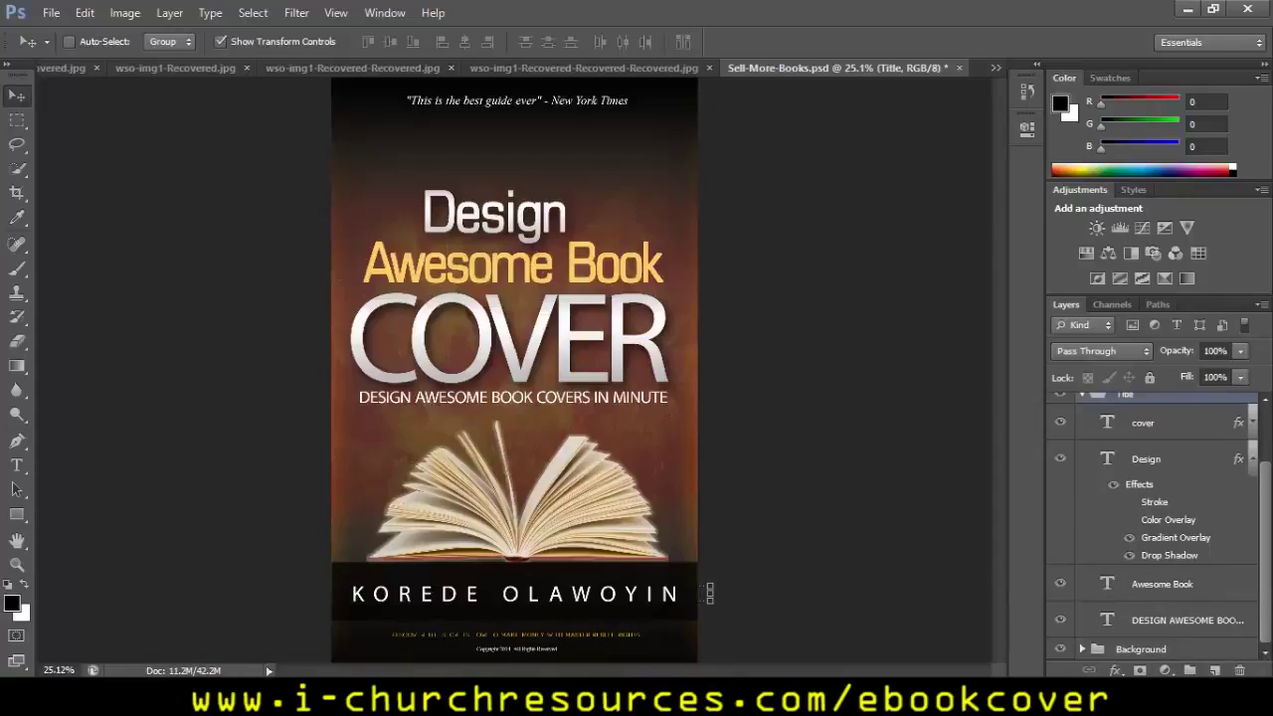
{"action": "scroll", "coordinate": [1214, 586], "scroll_direction": "up", "scroll_amount": 1}
{"action": "scroll", "coordinate": [1154, 497], "scroll_direction": "up", "scroll_amount": 2}
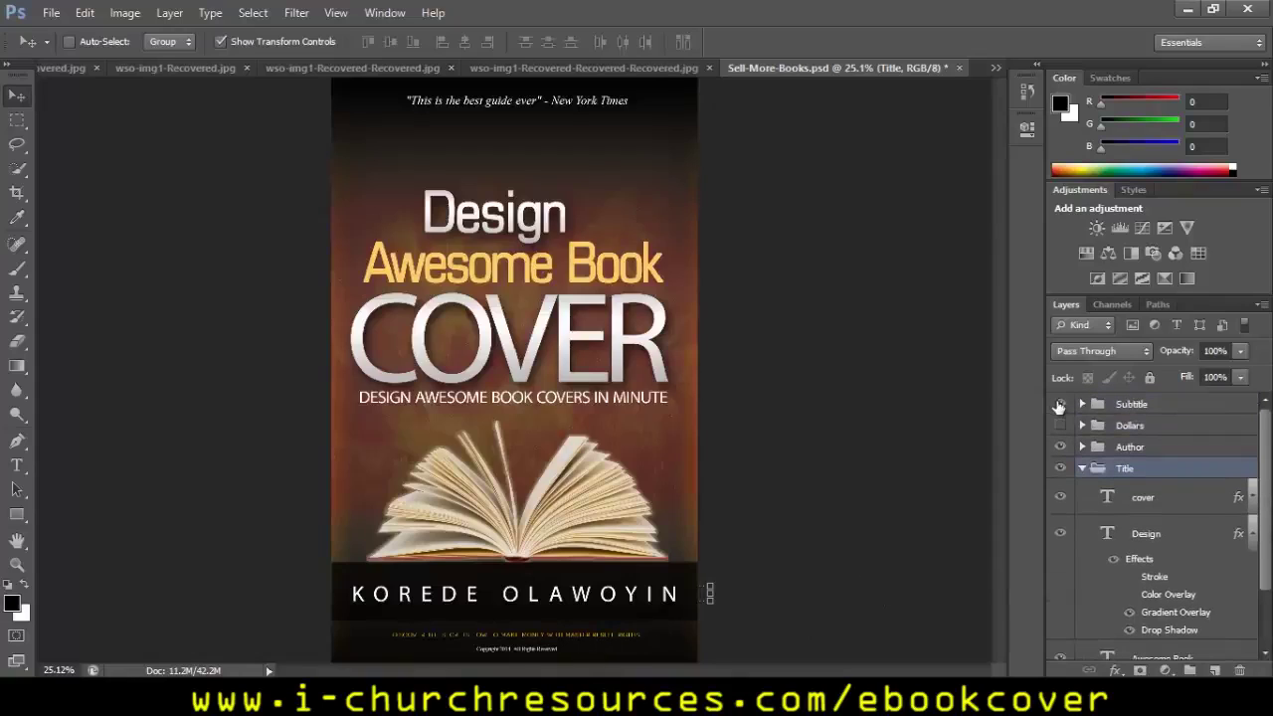
- Hide the Subtitle group's quote and fine print and show the Dollars group
{"action": "left_click", "coordinate": [1060, 407]}
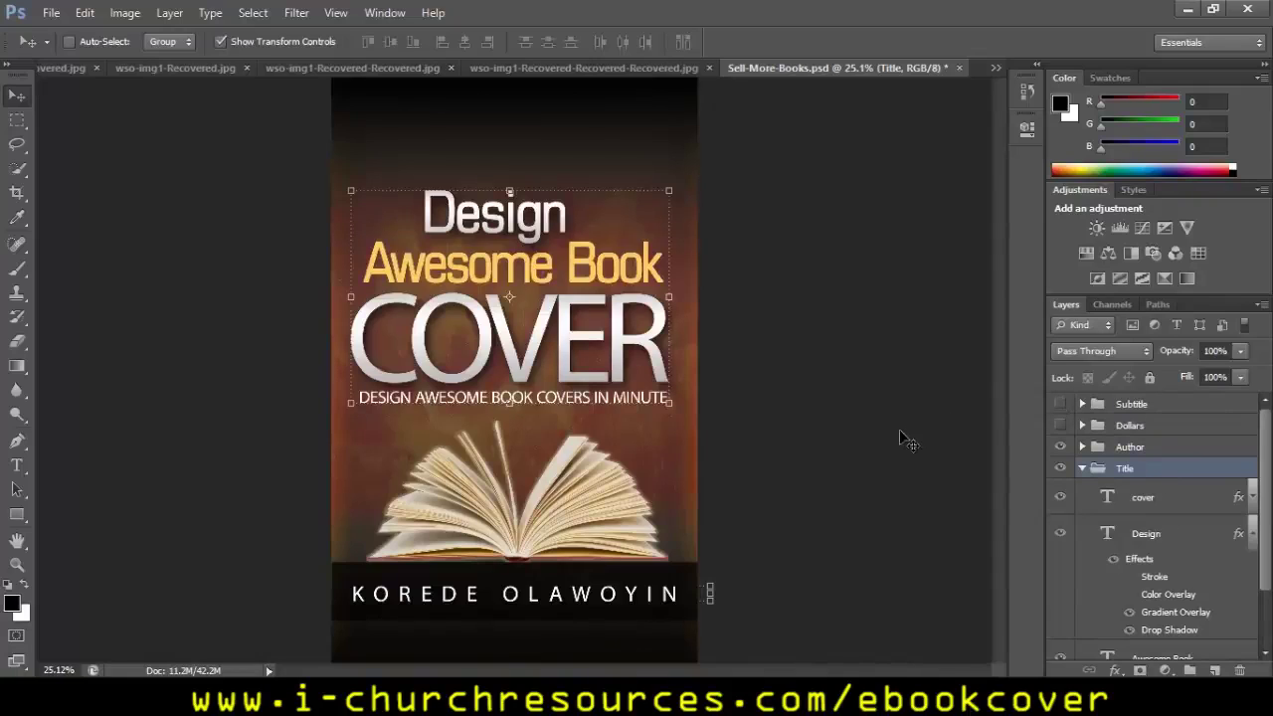
{"action": "left_click", "coordinate": [1082, 469]}
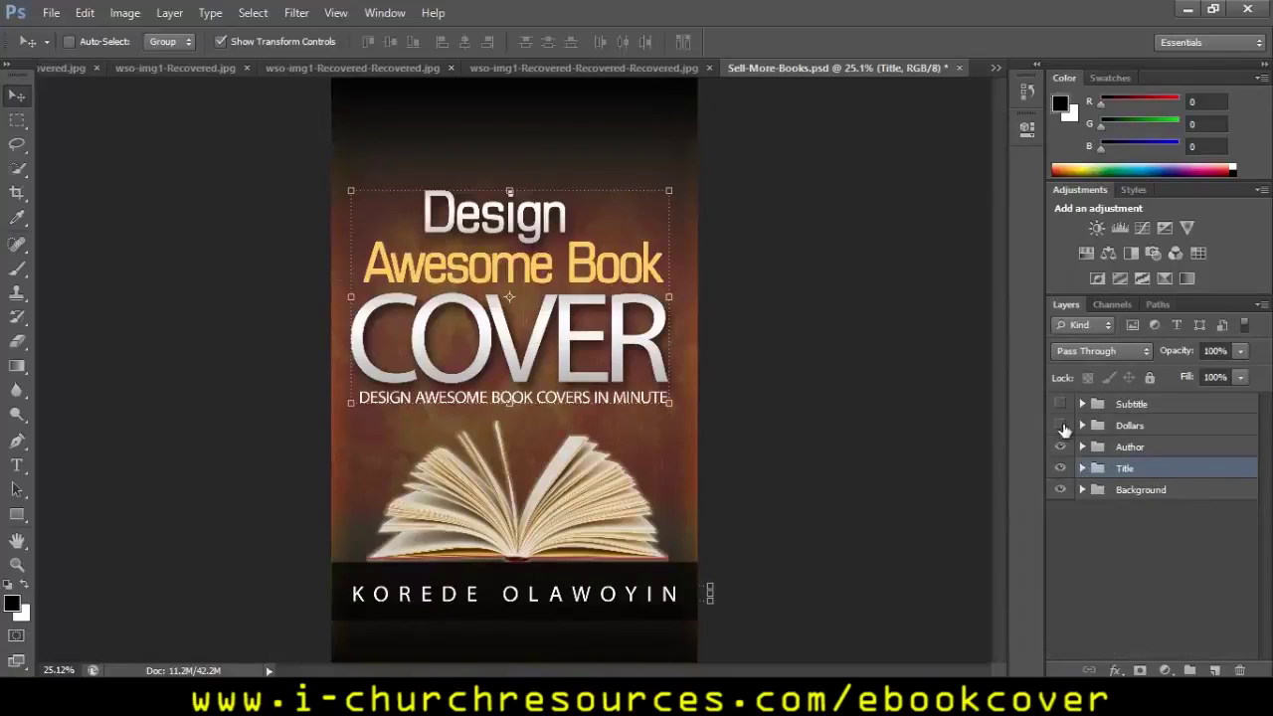
{"action": "left_click", "coordinate": [1061, 427]}
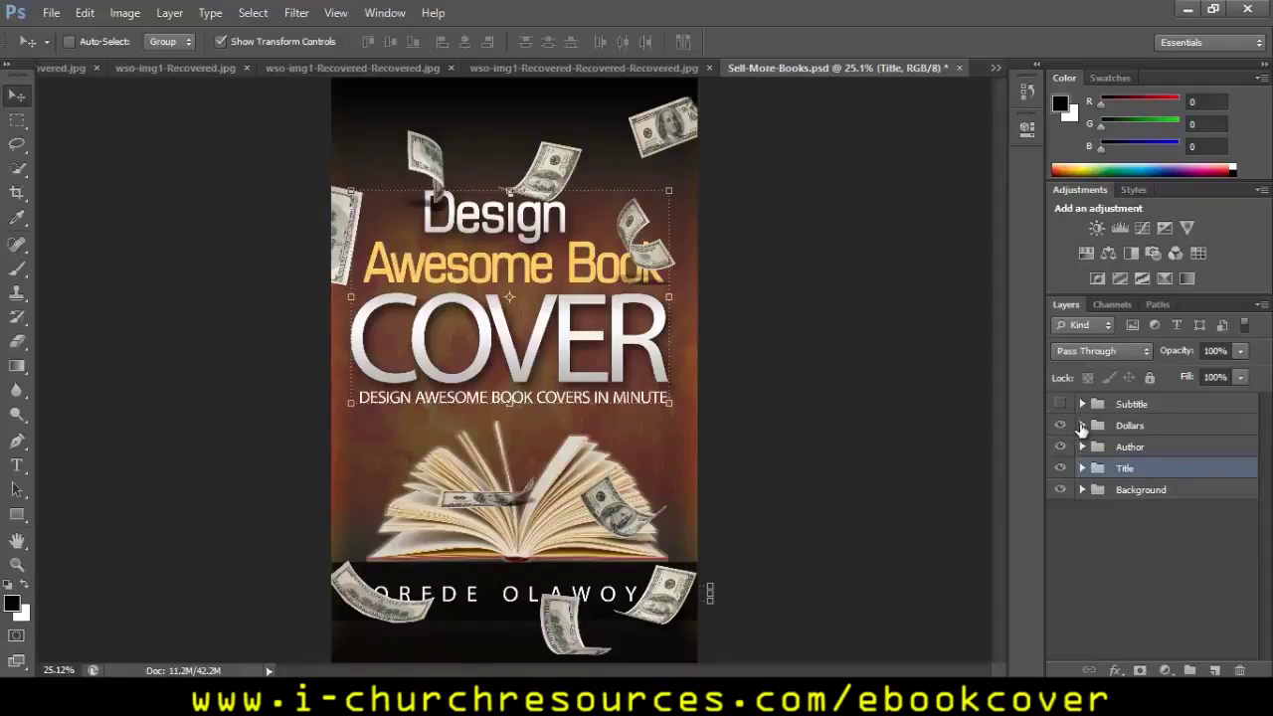
- Select all the dollar bill layers and move them up, clear of the author name
{"action": "left_click", "coordinate": [1082, 426]}
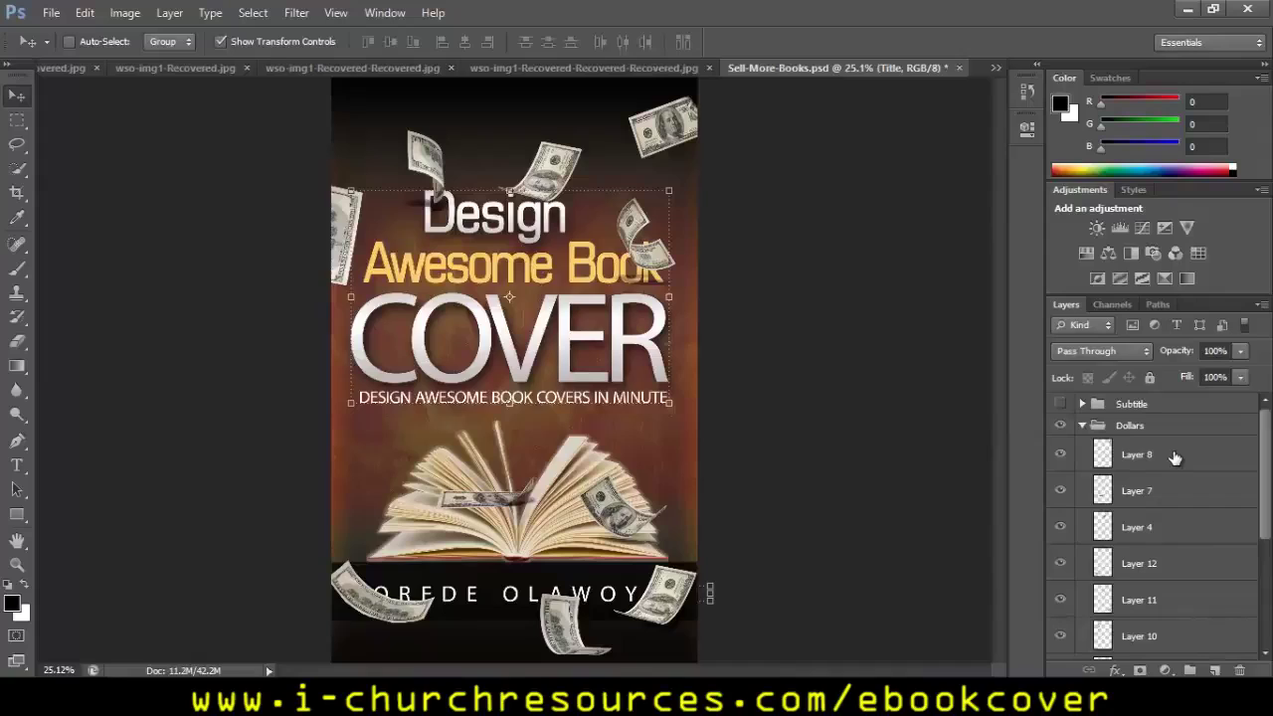
{"action": "left_click", "coordinate": [1209, 457]}
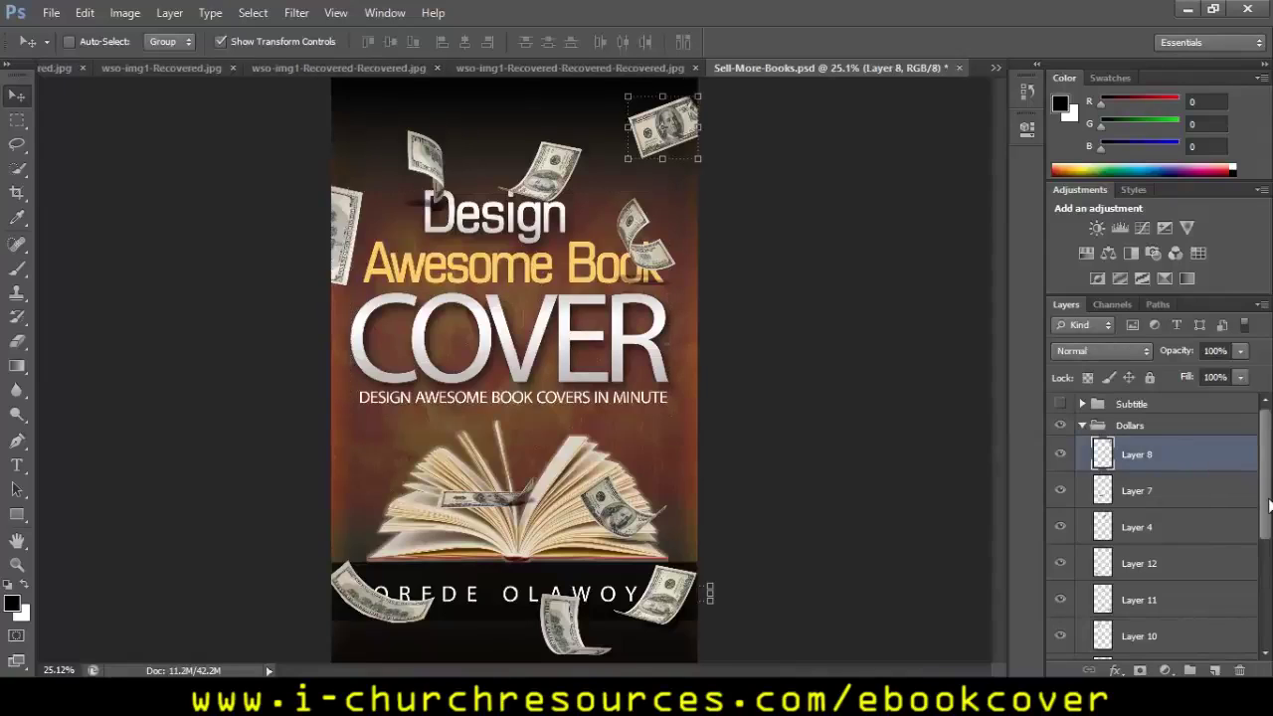
{"action": "left_click_drag", "start_coordinate": [1271, 505], "coordinate": [1270, 596]}
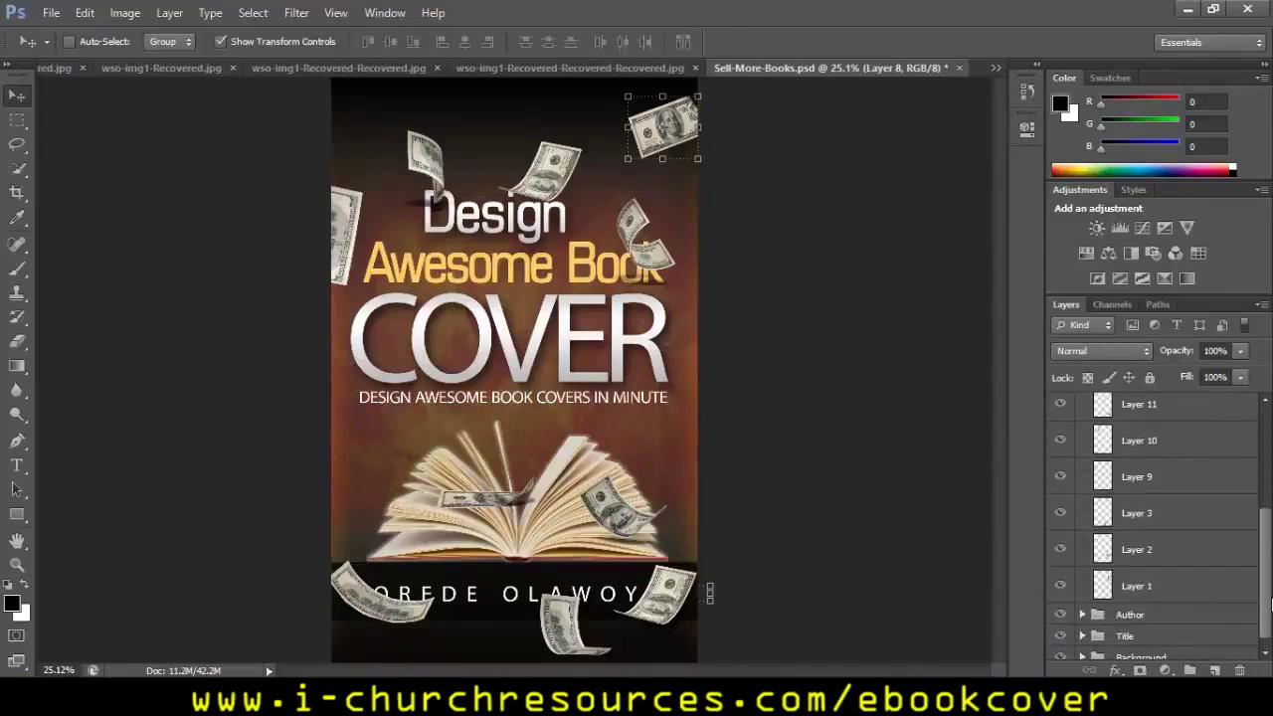
{"action": "left_click", "coordinate": [1179, 588], "text": "shift"}
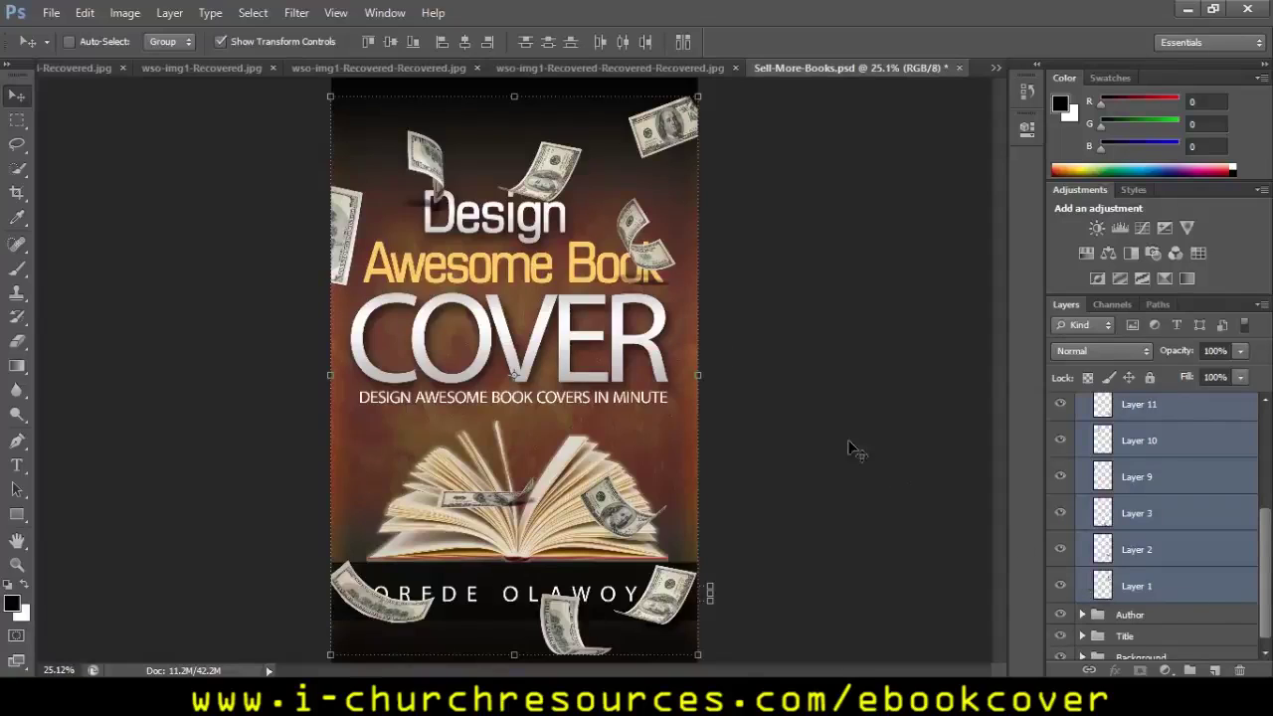
{"action": "left_click_drag", "start_coordinate": [553, 195], "coordinate": [557, 117]}
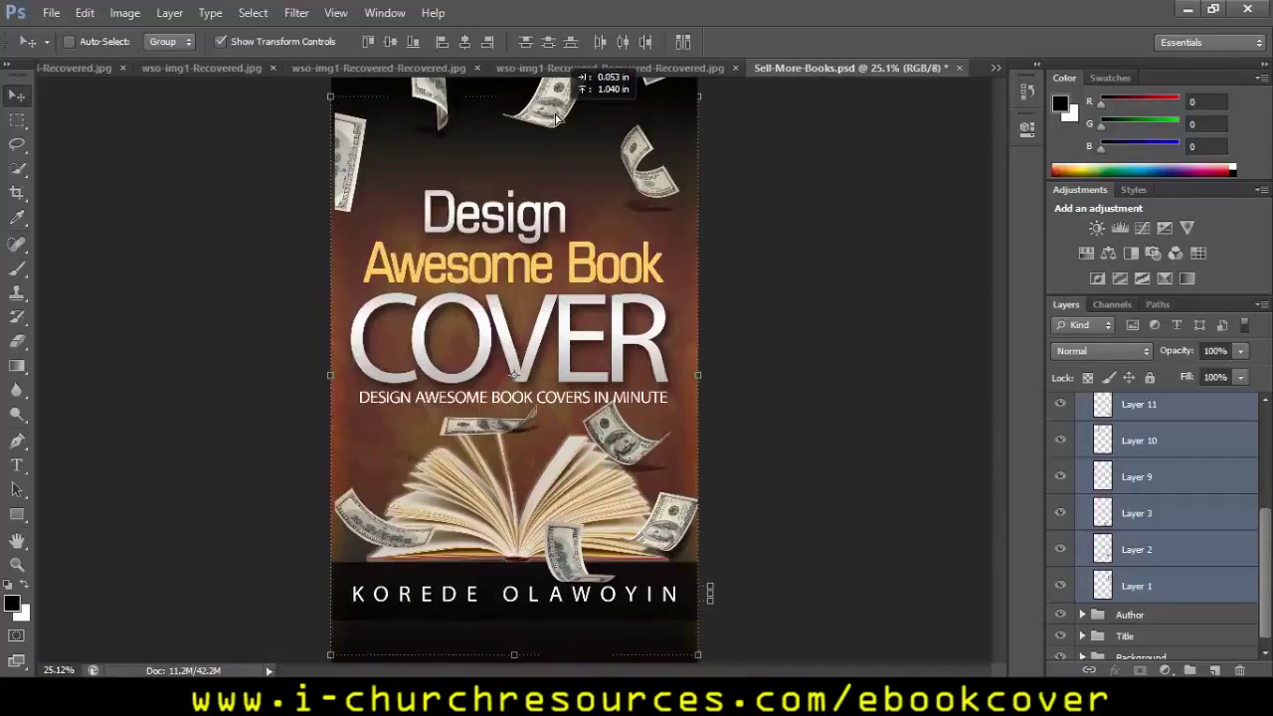
{"action": "left_click_drag", "start_coordinate": [557, 118], "coordinate": [557, 117]}
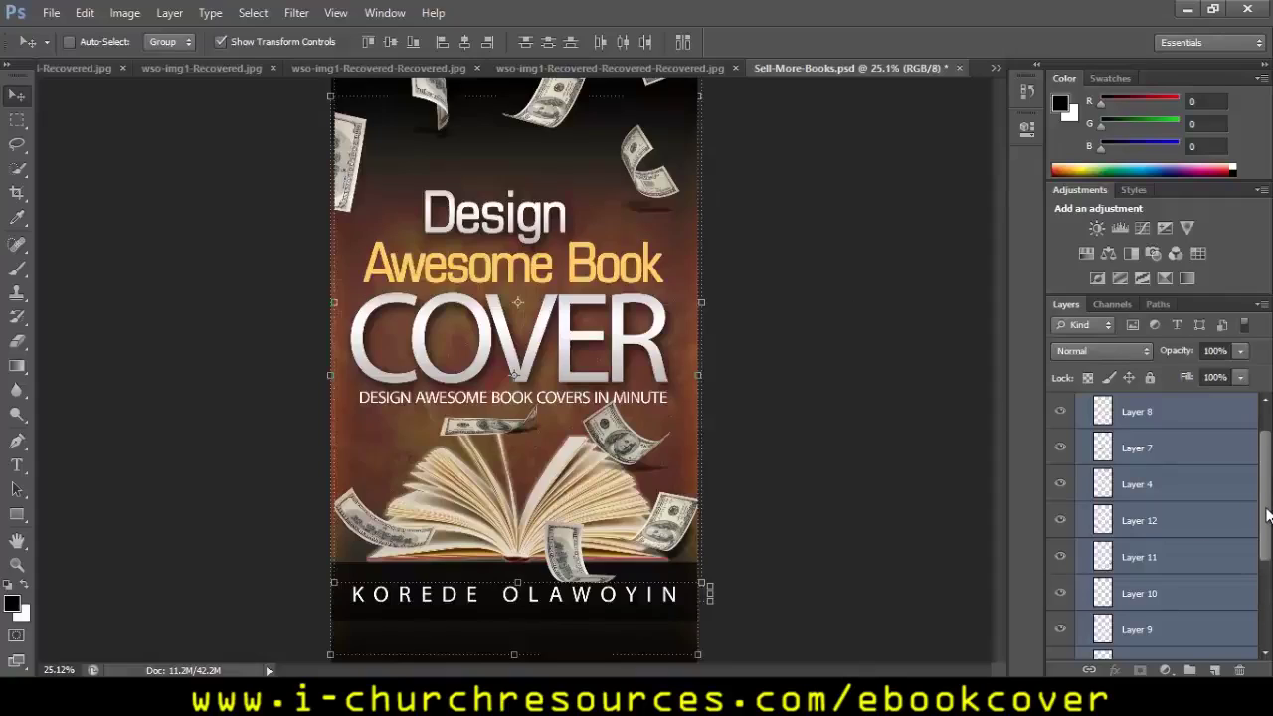
{"action": "scroll", "coordinate": [1268, 517], "scroll_direction": "up", "scroll_amount": 2}
{"action": "left_click", "coordinate": [1082, 425]}
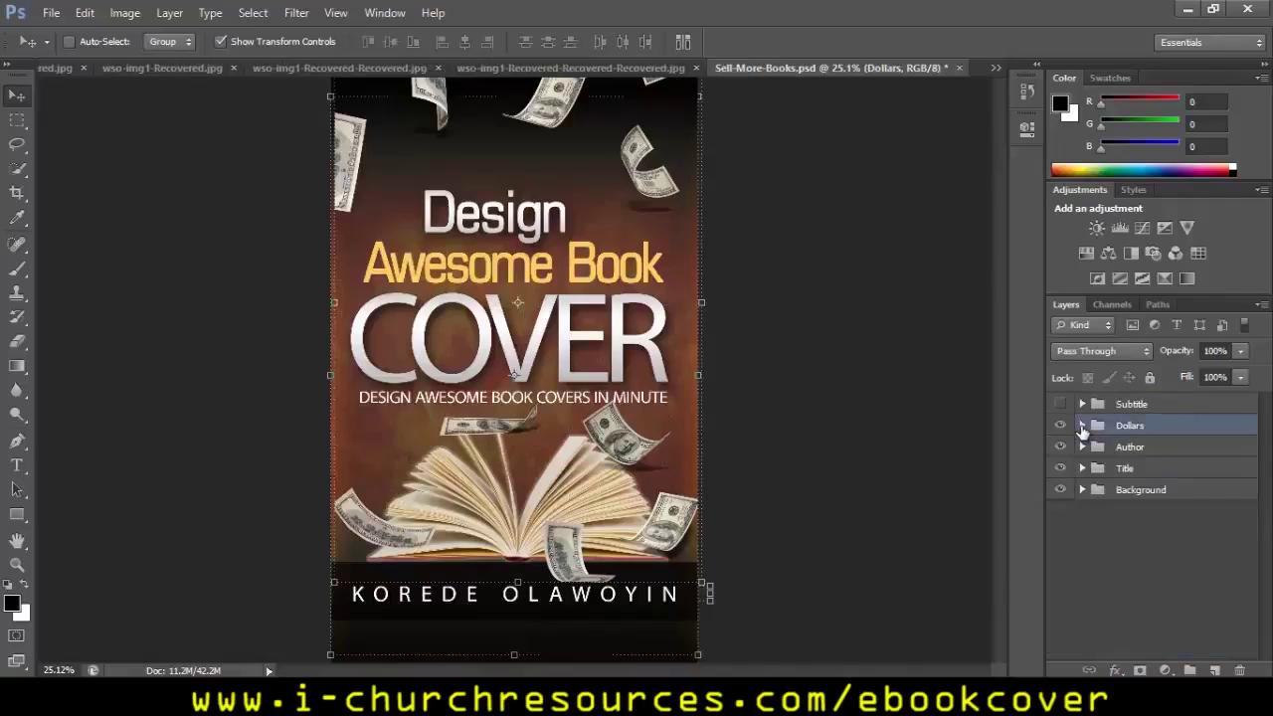
- Toggle the Image, Shadow, Texture and Background layers to inspect them, then select Background
{"action": "left_click", "coordinate": [1083, 491]}
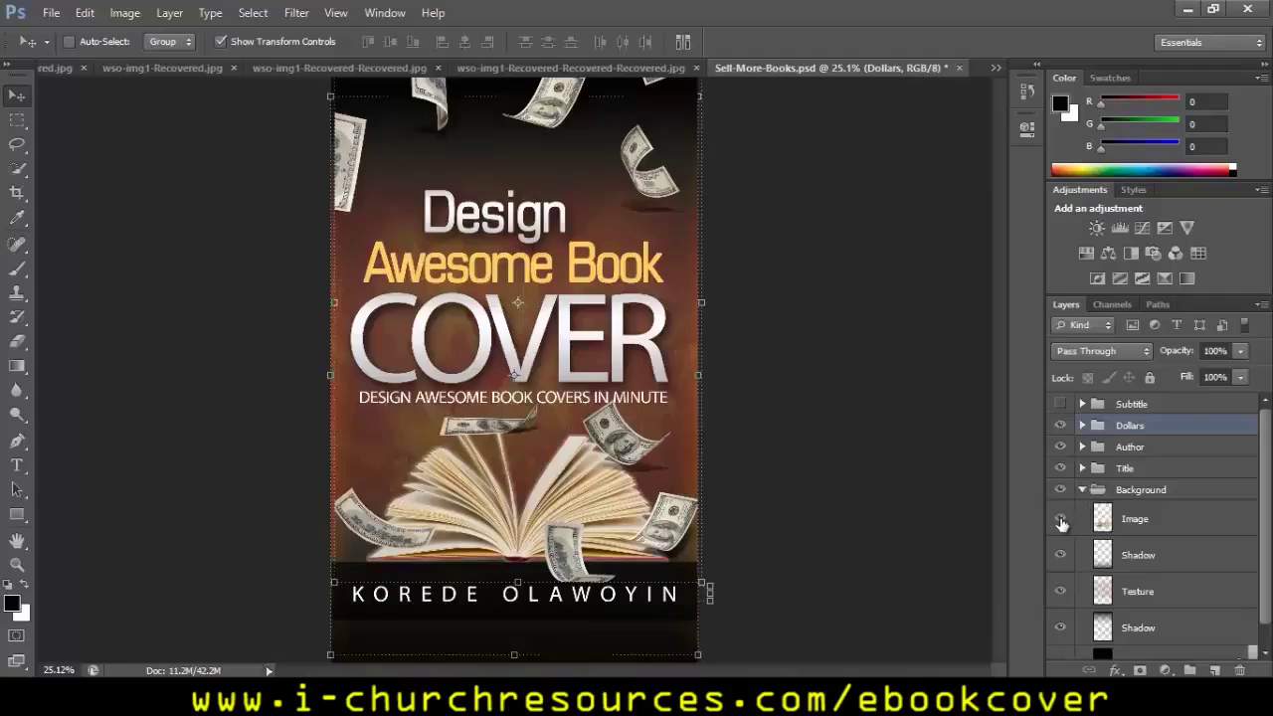
{"action": "left_click", "coordinate": [1060, 520]}
{"action": "left_click", "coordinate": [1061, 520]}
{"action": "left_click", "coordinate": [1060, 520]}
{"action": "left_click", "coordinate": [1061, 519]}
{"action": "left_click", "coordinate": [1061, 555]}
{"action": "left_click", "coordinate": [1061, 555]}
{"action": "left_click", "coordinate": [1060, 592]}
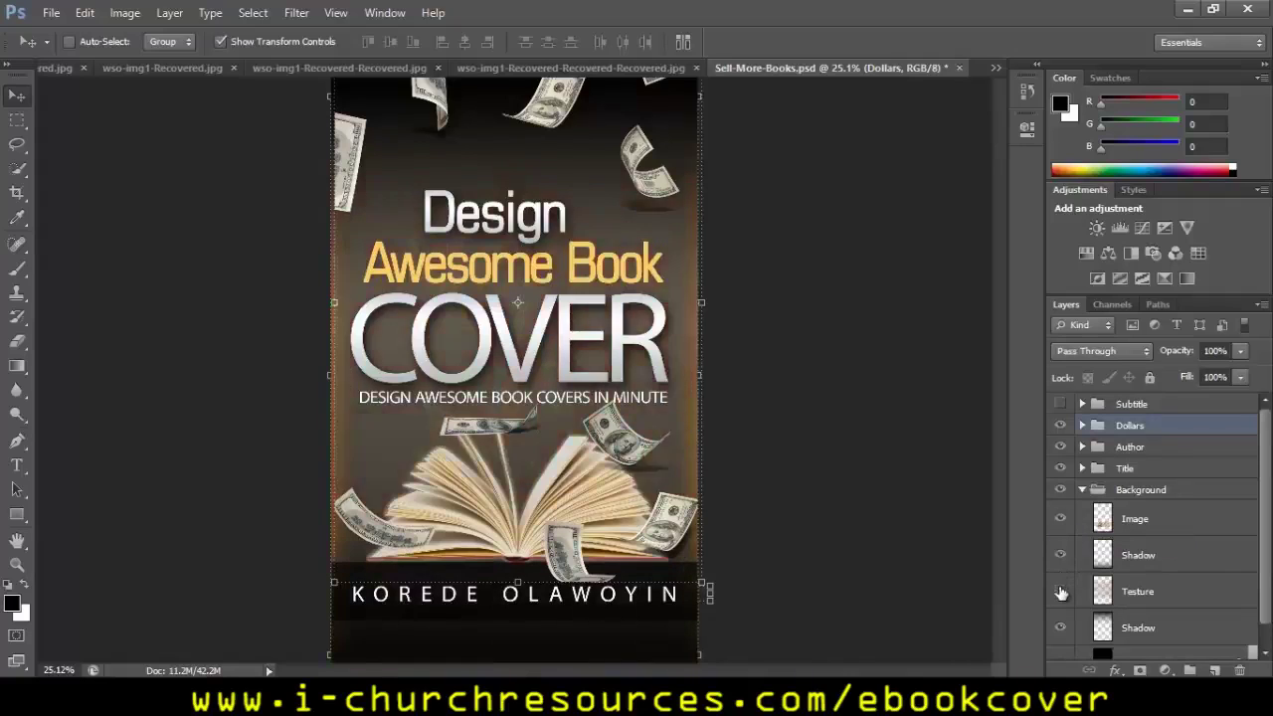
{"action": "left_click", "coordinate": [1061, 592]}
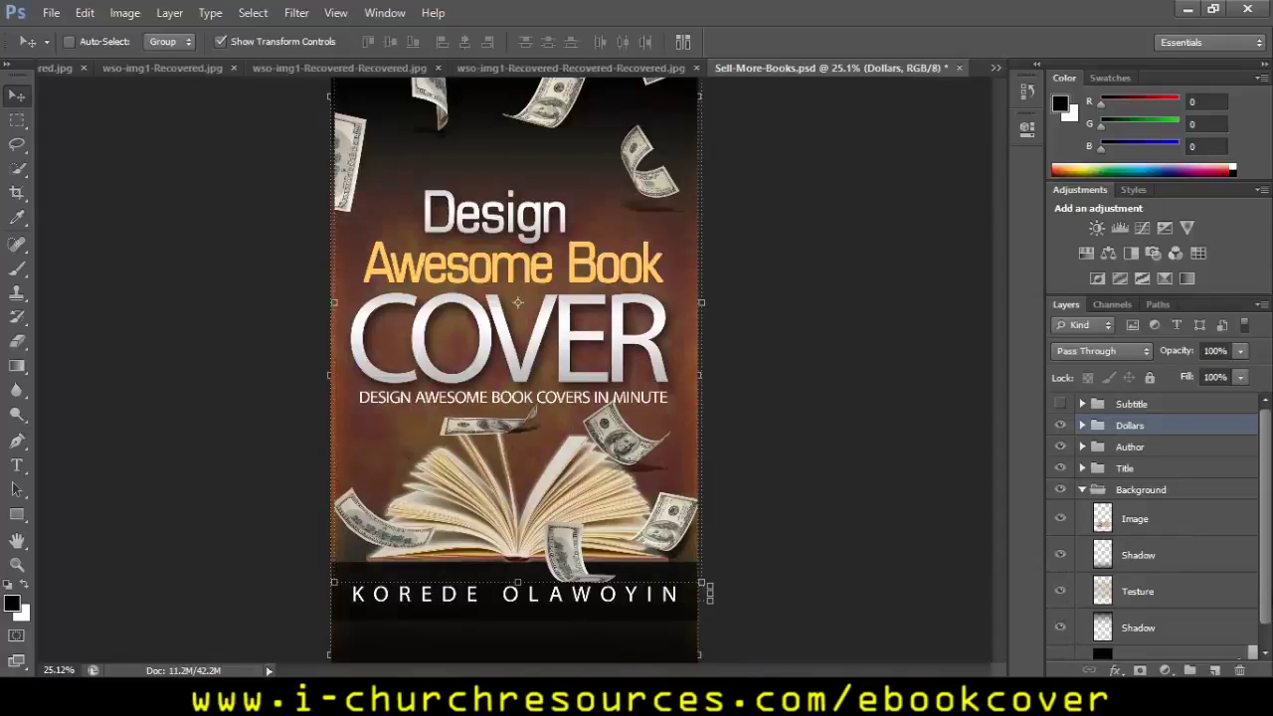
{"action": "left_click_drag", "start_coordinate": [1267, 622], "coordinate": [1267, 641]}
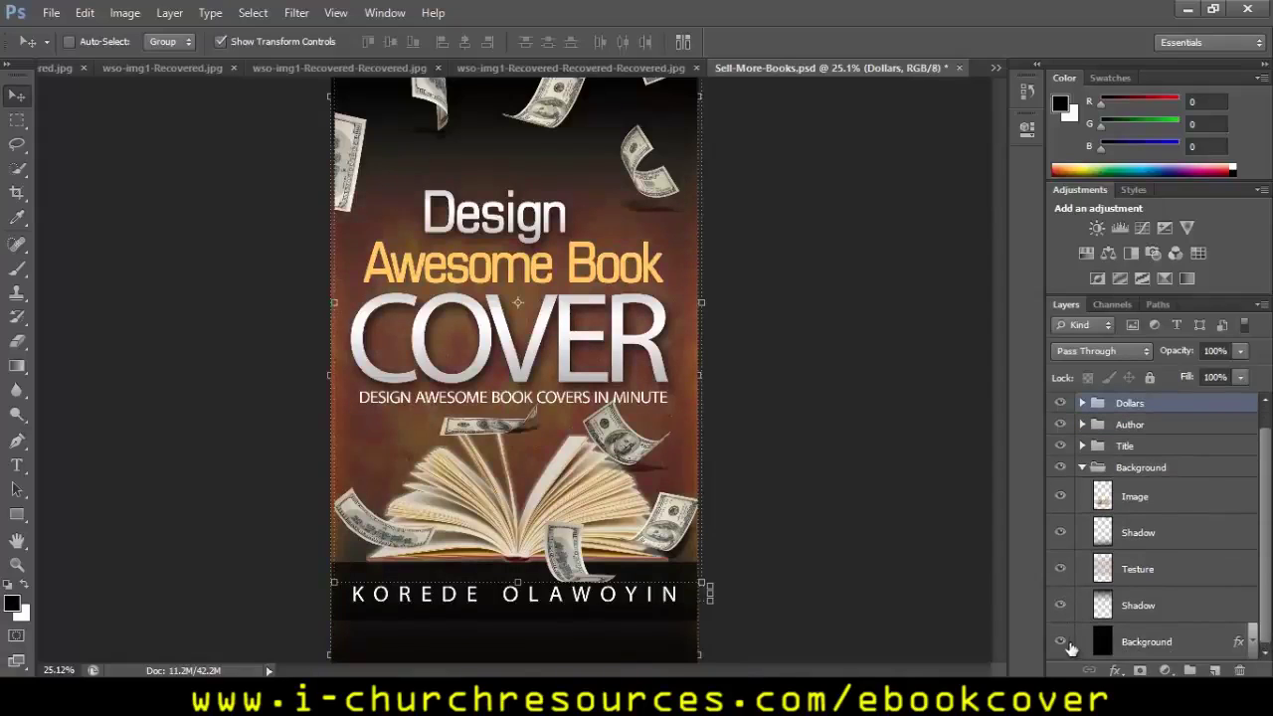
{"action": "left_click", "coordinate": [1060, 641]}
{"action": "left_click", "coordinate": [1060, 642]}
{"action": "left_click", "coordinate": [1202, 646]}
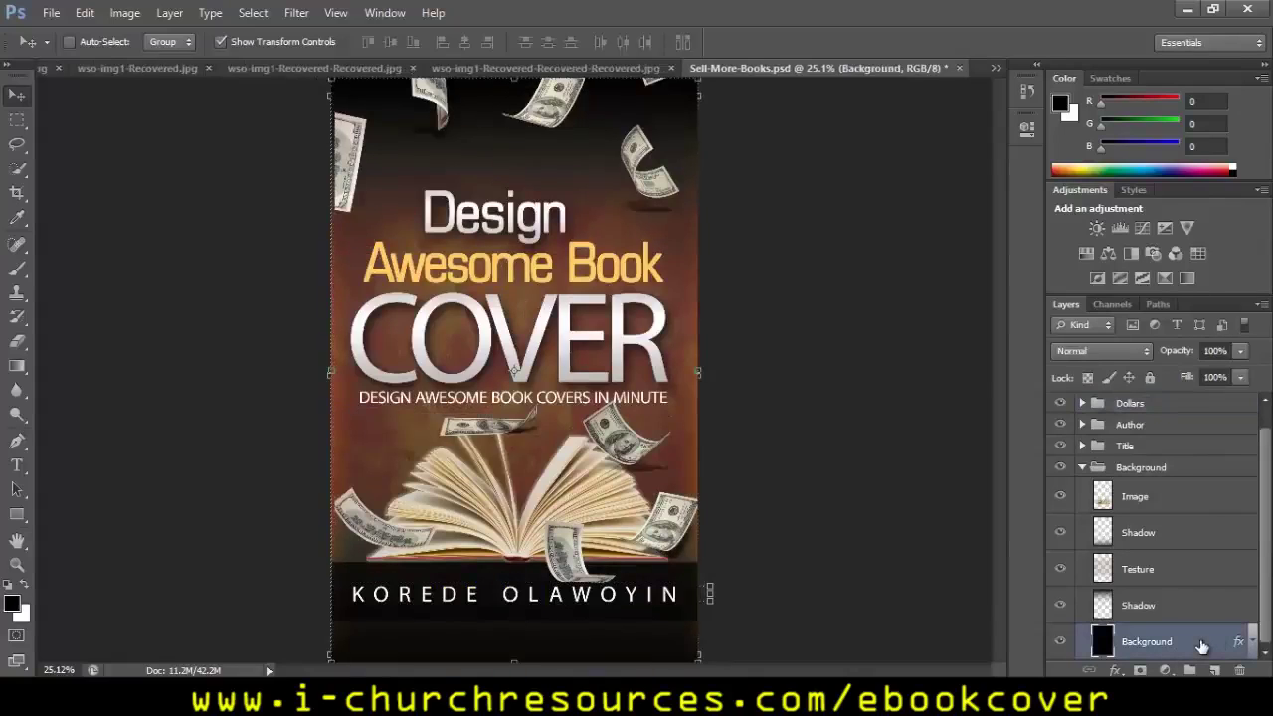
{"action": "double_click", "coordinate": [1202, 647]}
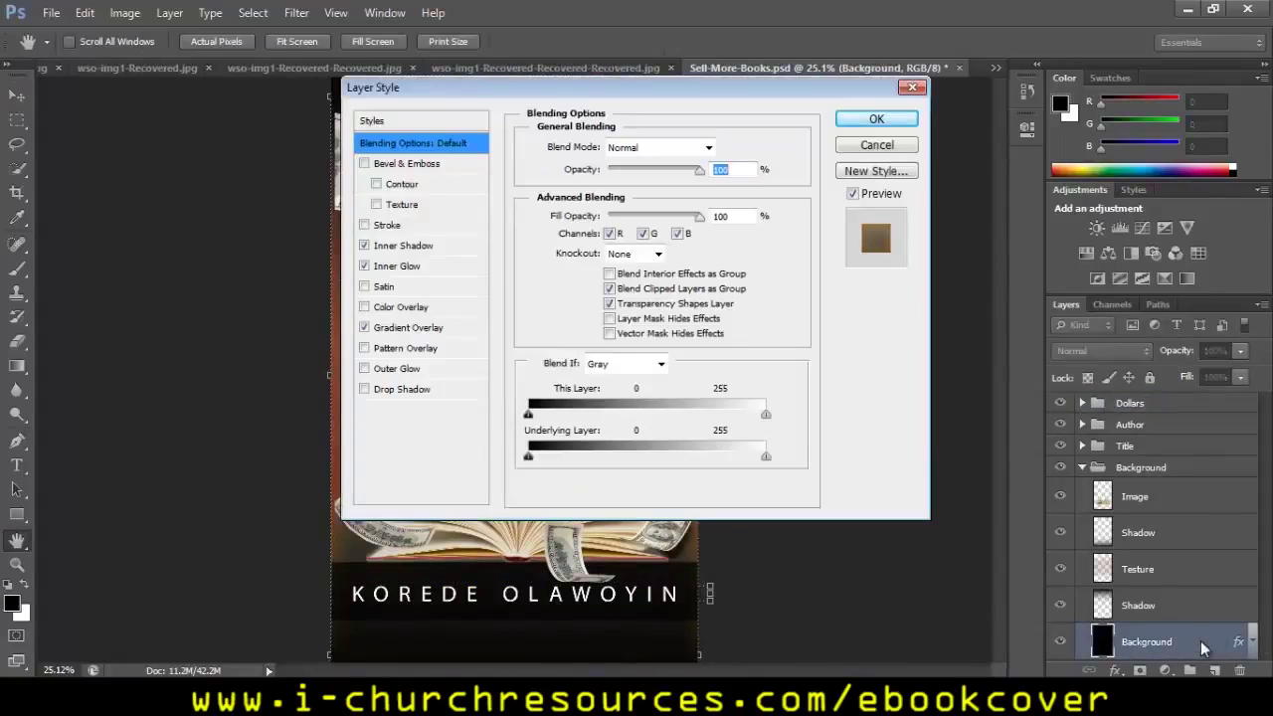
{"action": "left_click", "coordinate": [365, 308]}
{"action": "left_click_drag", "start_coordinate": [405, 95], "coordinate": [821, 126]}
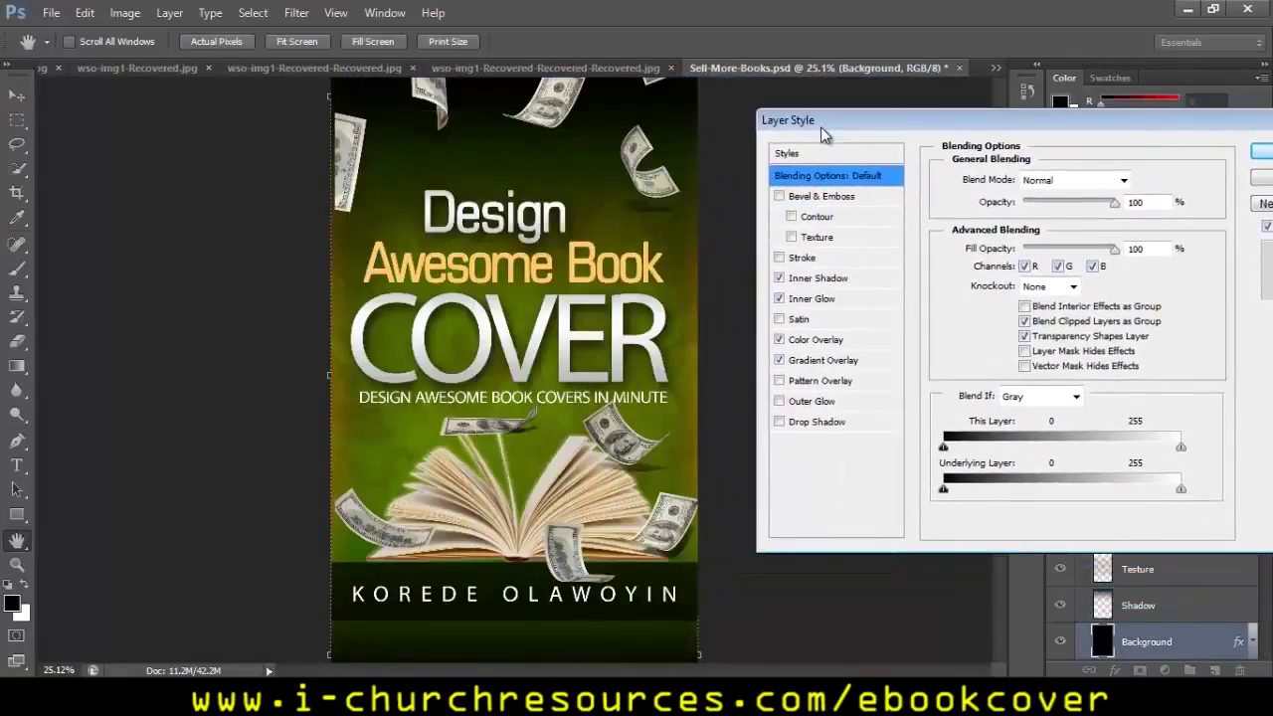
{"action": "left_click", "coordinate": [828, 343]}
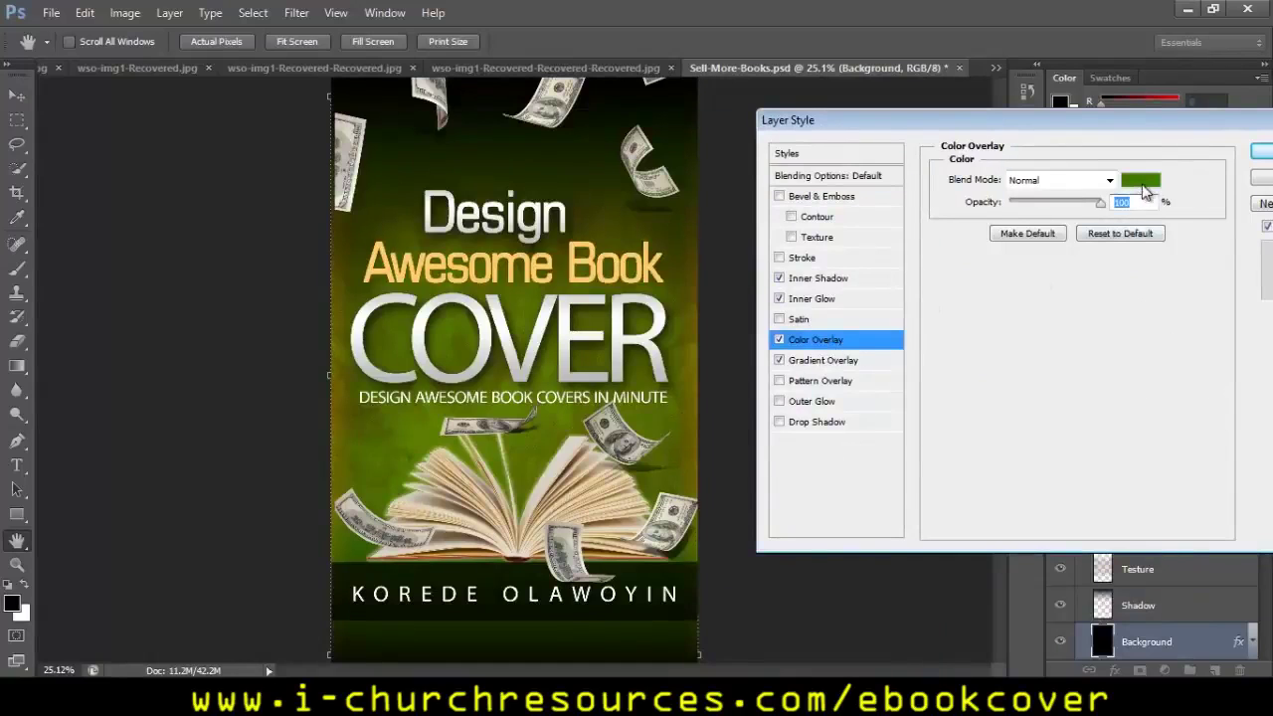
{"action": "left_click", "coordinate": [1143, 184]}
{"action": "left_click_drag", "start_coordinate": [586, 122], "coordinate": [989, 135]}
{"action": "left_click", "coordinate": [1039, 180]}
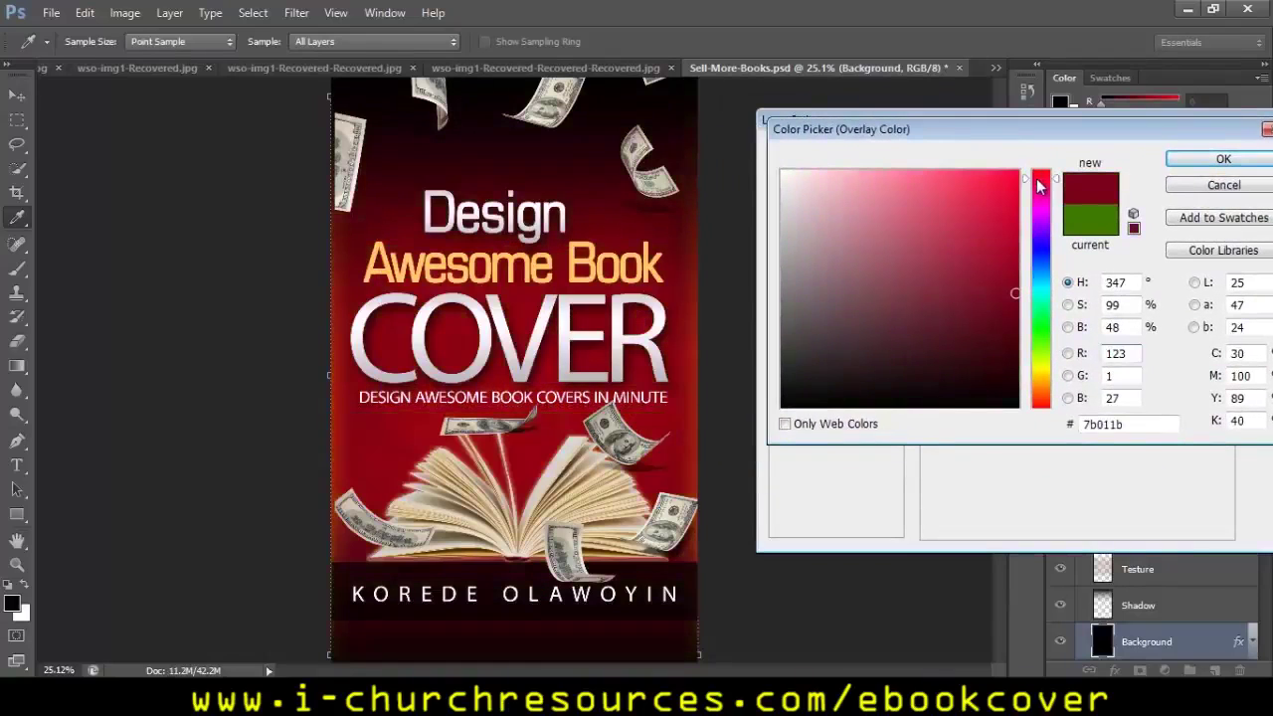
{"action": "left_click", "coordinate": [1040, 199]}
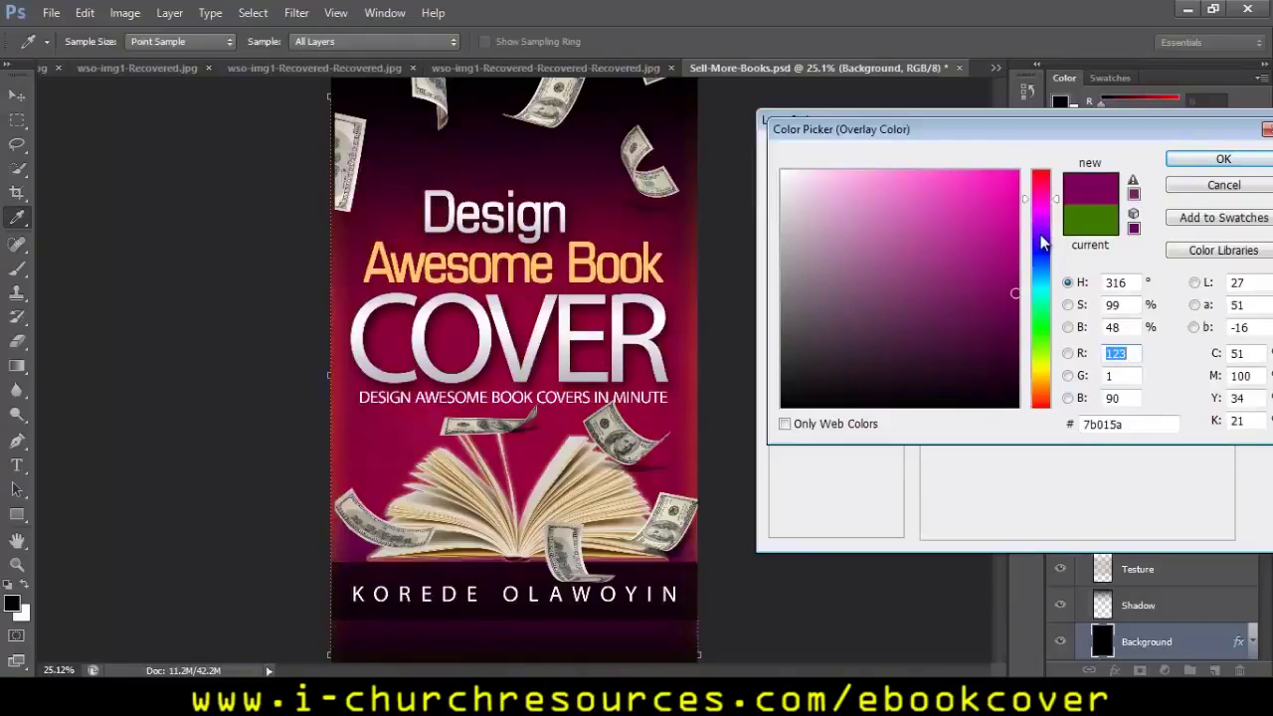
{"action": "left_click", "coordinate": [1043, 237]}
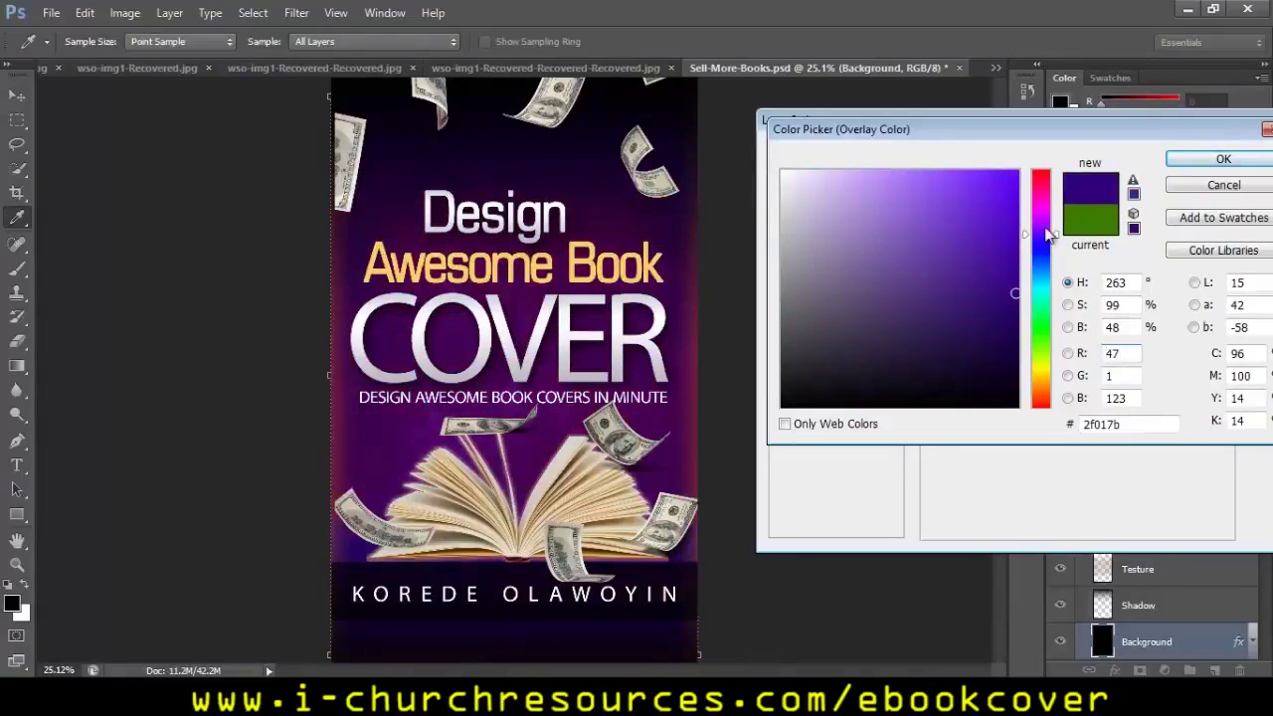
{"action": "left_click", "coordinate": [1043, 285]}
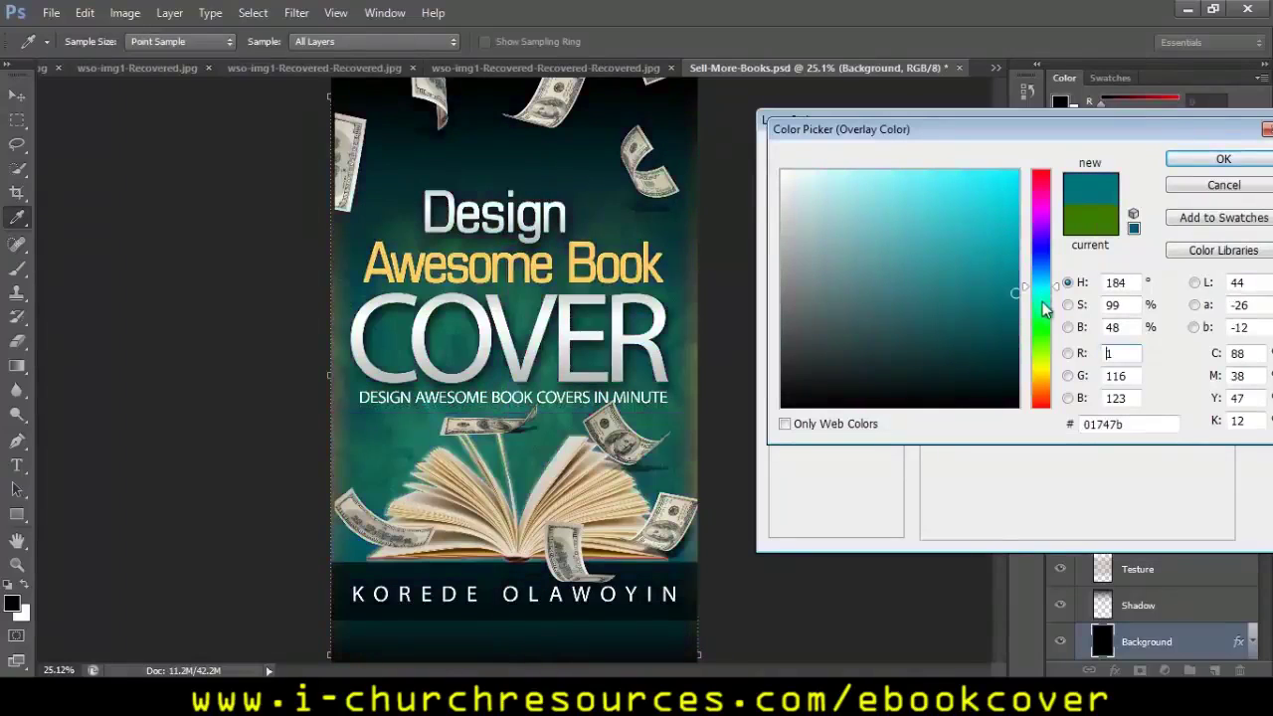
{"action": "left_click", "coordinate": [1044, 328]}
{"action": "left_click", "coordinate": [1043, 342]}
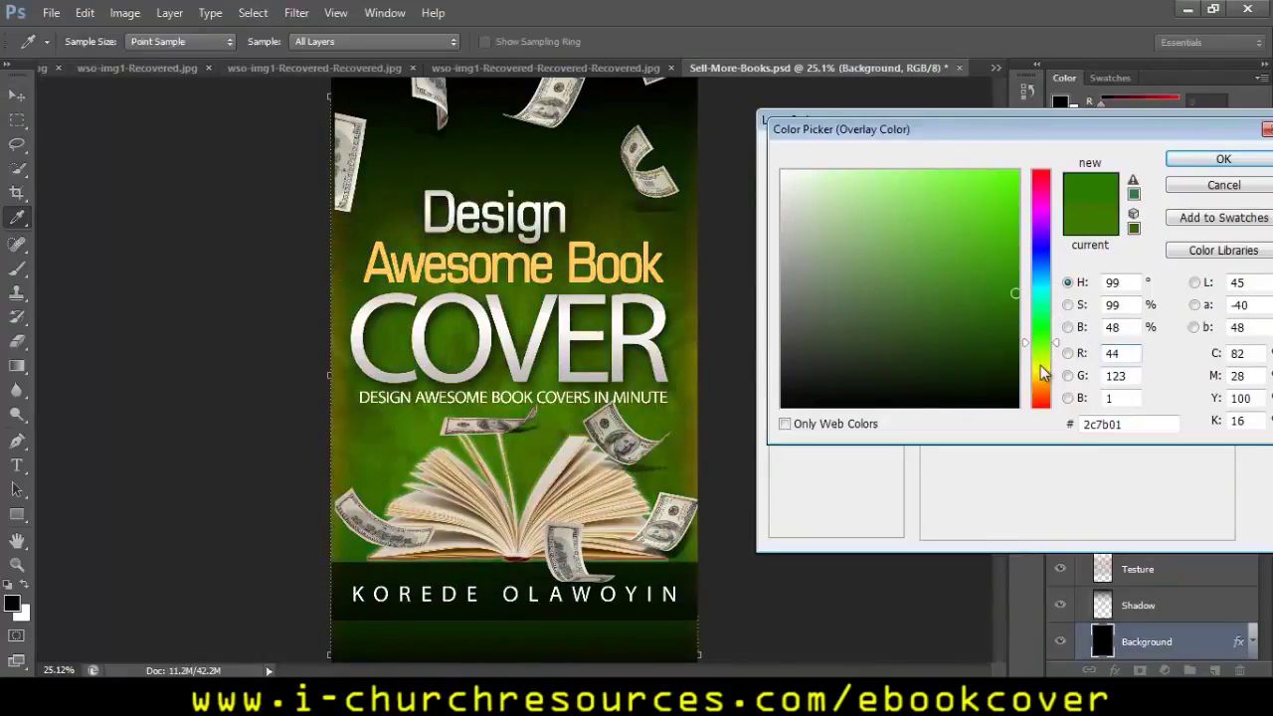
{"action": "left_click", "coordinate": [1042, 366]}
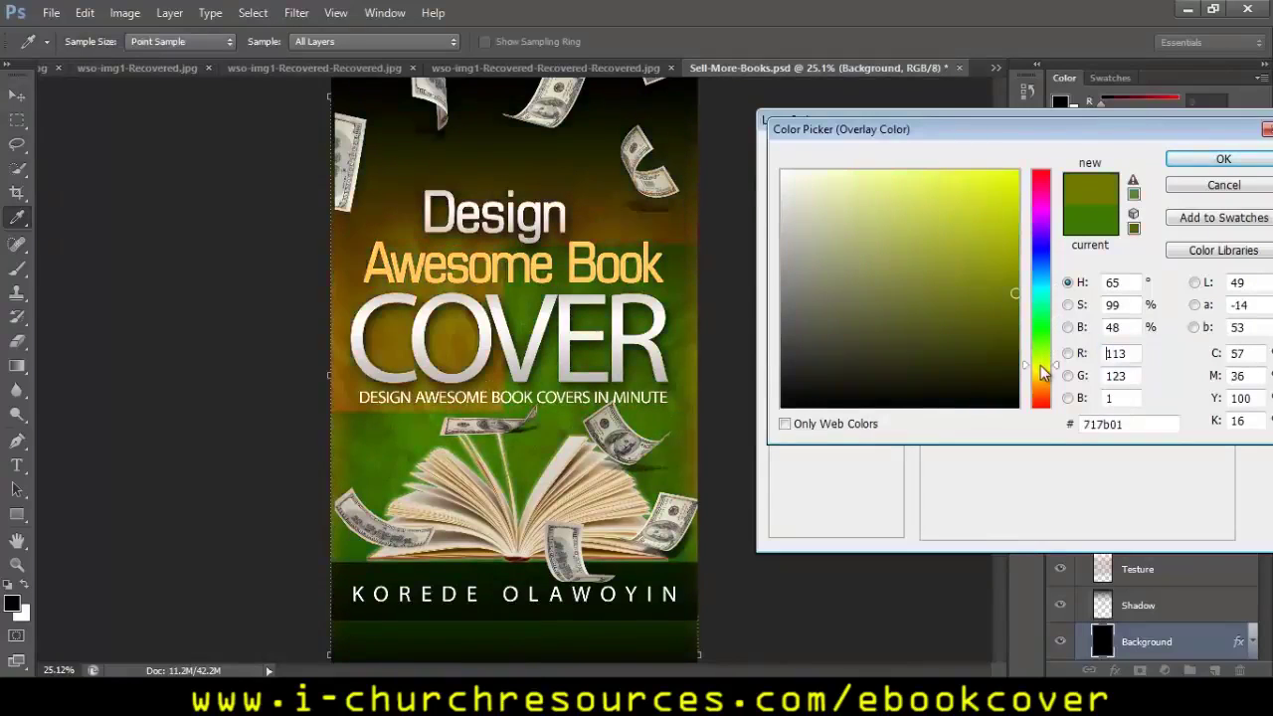
{"action": "left_click", "coordinate": [1043, 379]}
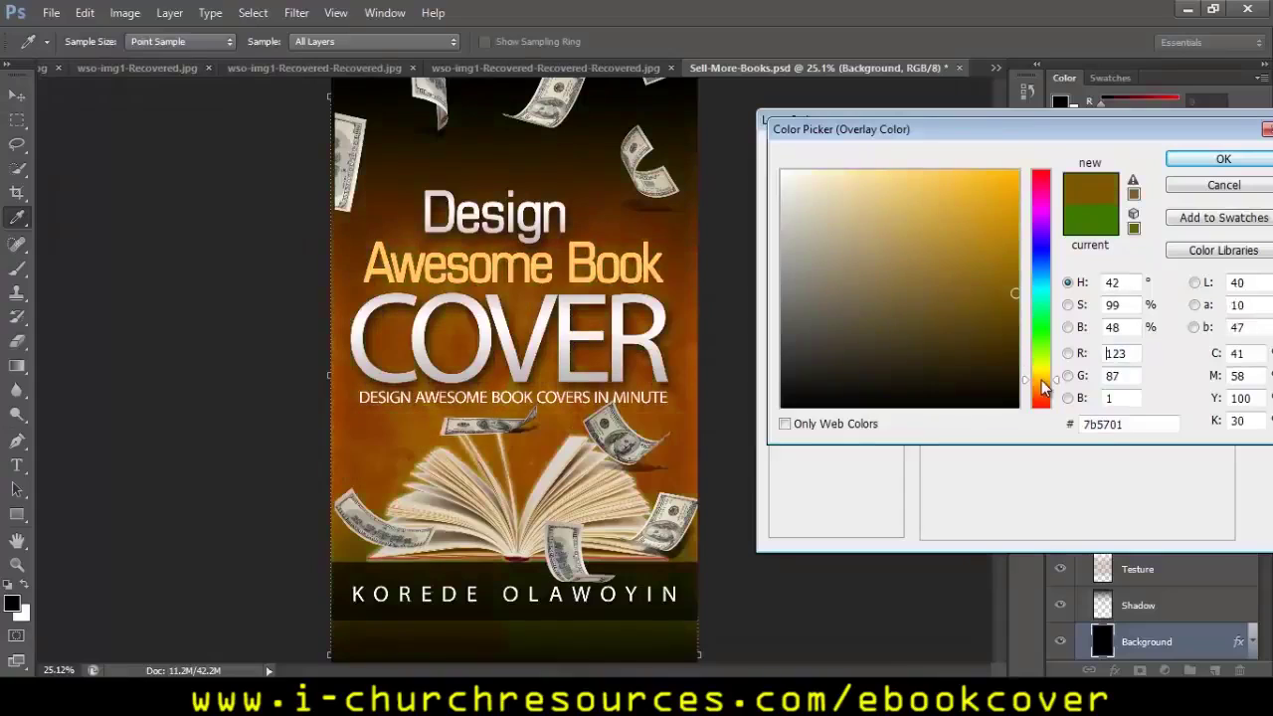
{"action": "left_click_drag", "start_coordinate": [1063, 128], "coordinate": [975, 142]}
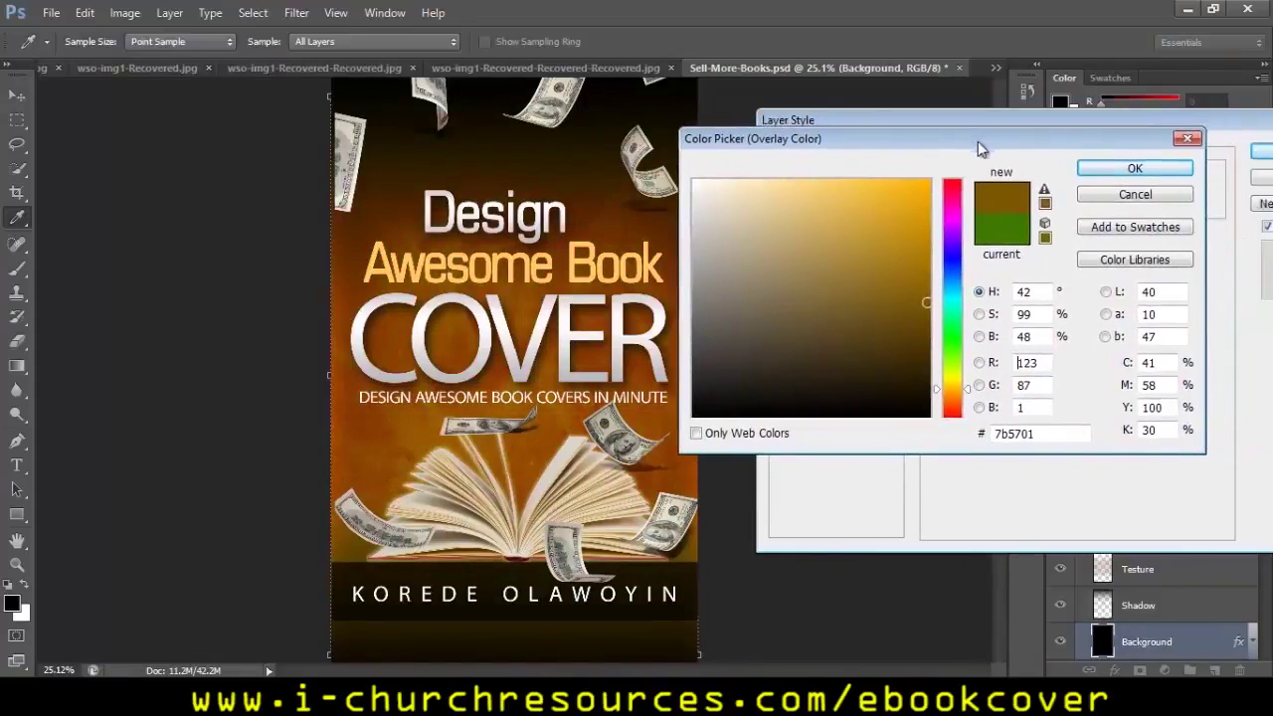
{"action": "left_click", "coordinate": [1124, 193]}
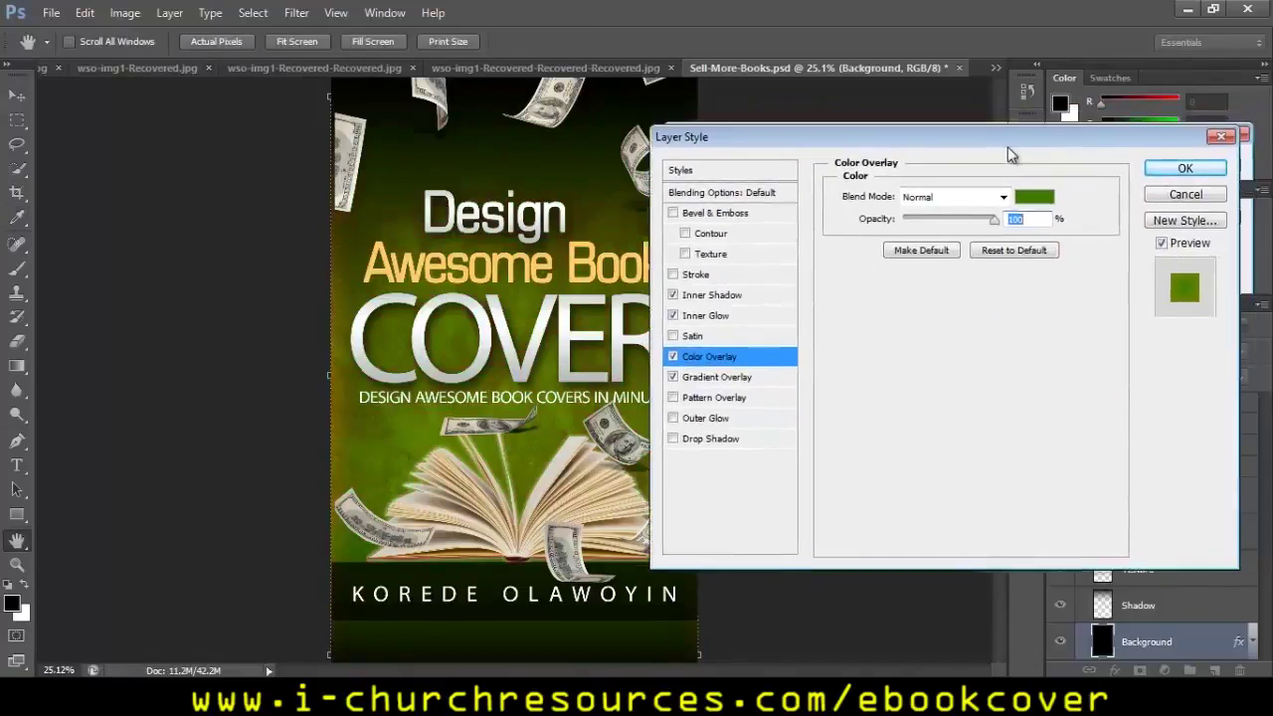
{"action": "left_click", "coordinate": [1144, 202]}
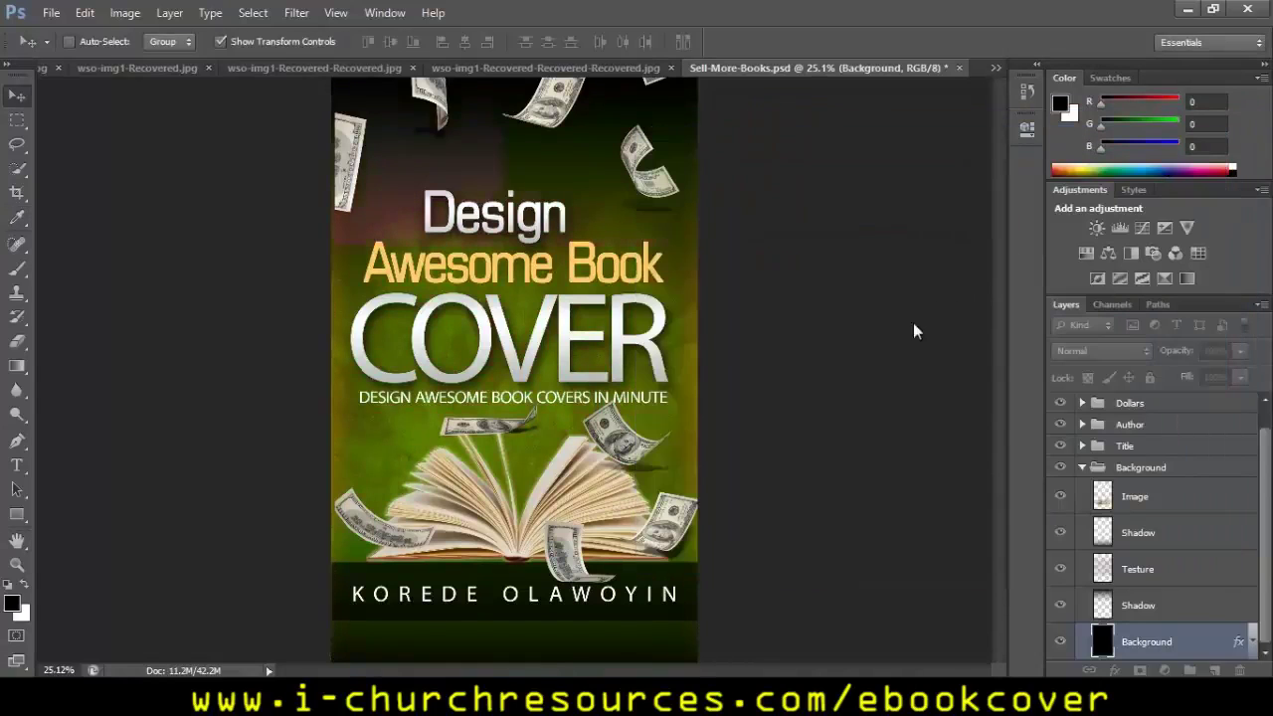